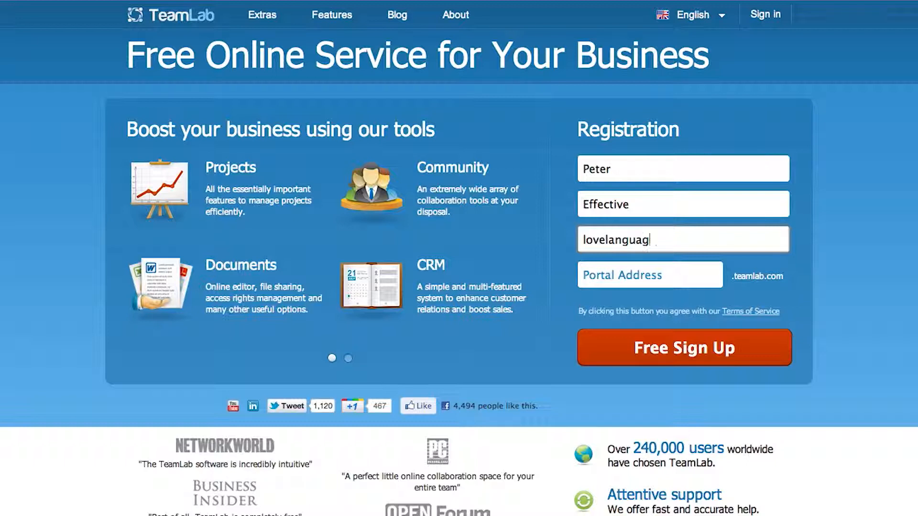
Complete the registration form with the contact's e-mail and the portal address lovelanguage, and submit the sign-up
{"action": "type", "text": "il.com"}
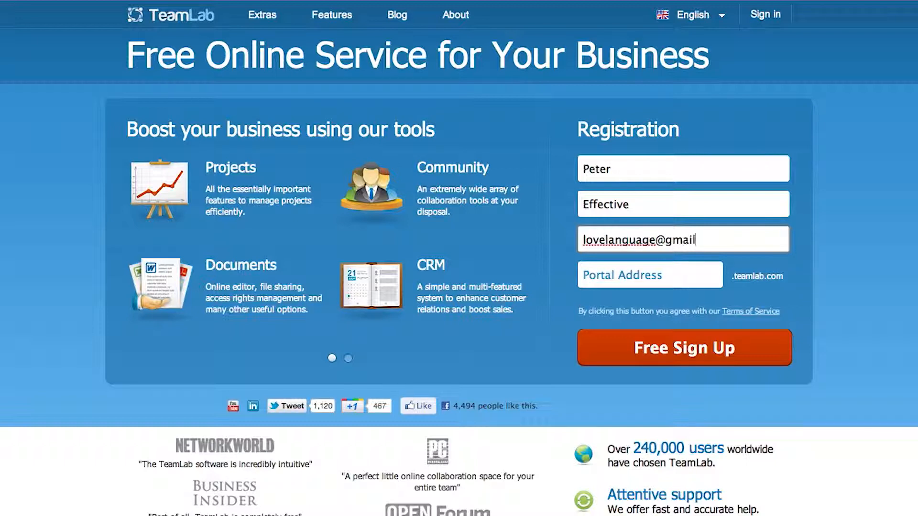
{"action": "key", "text": "Tab"}
{"action": "type", "text": "lo"}
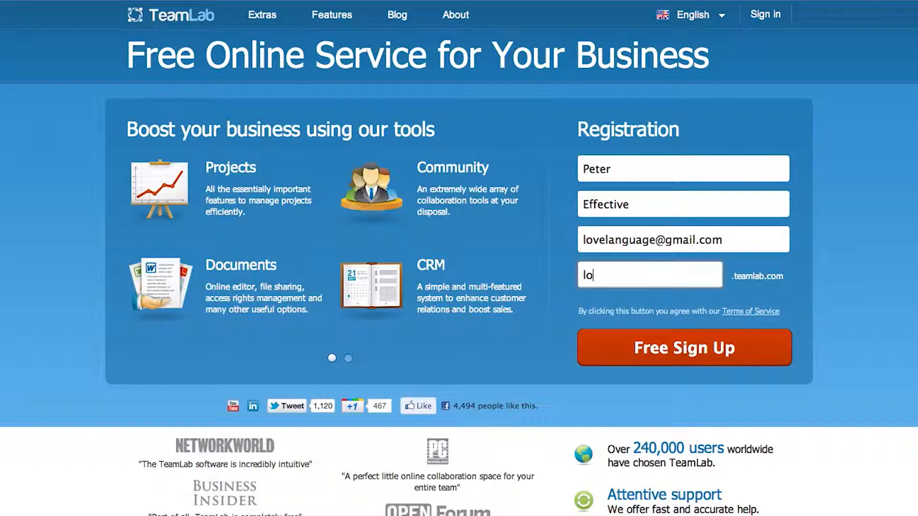
{"action": "type", "text": "velanguage"}
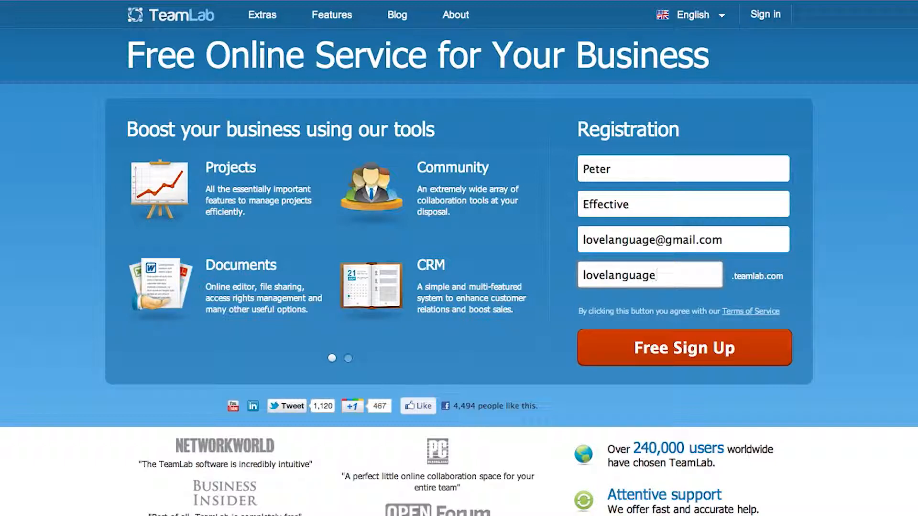
{"action": "left_click", "coordinate": [731, 349]}
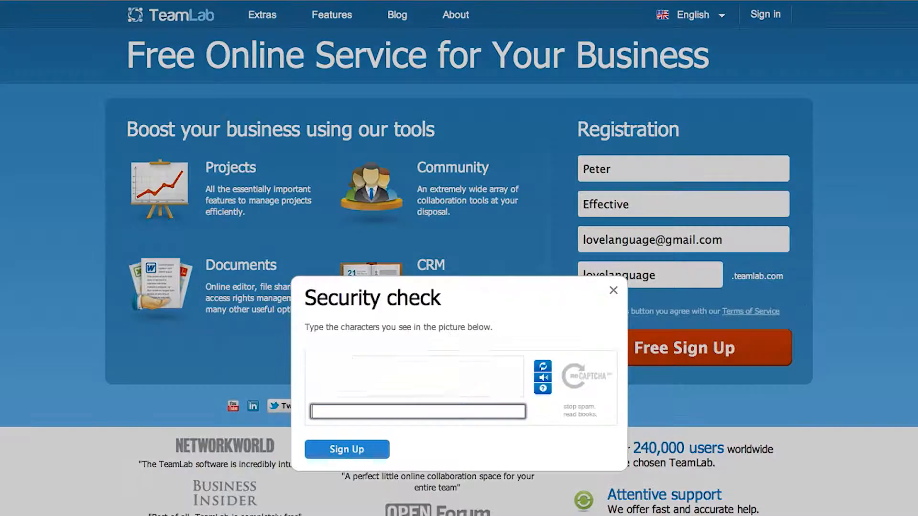
Enter the characters from the security check picture and submit the registration
{"action": "type", "text": "to"}
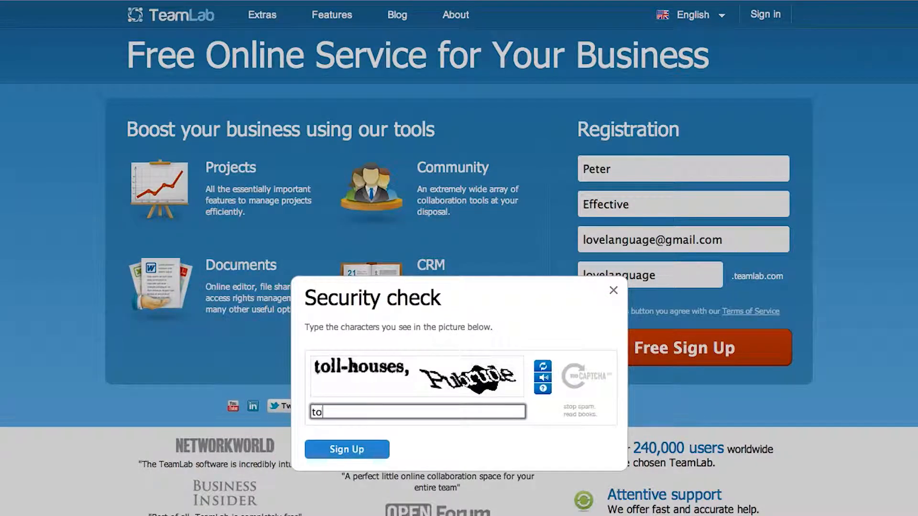
{"action": "type", "text": "ll-houses, Pubrude"}
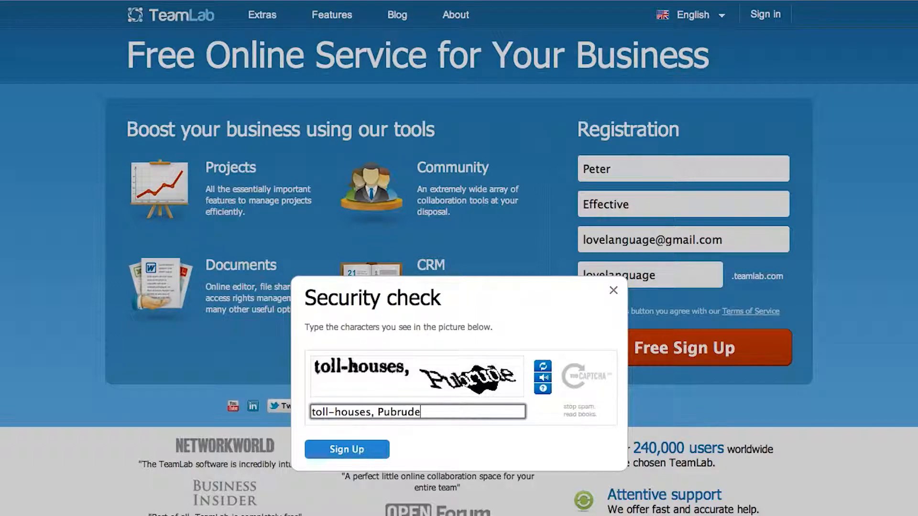
{"action": "key", "text": "Return"}
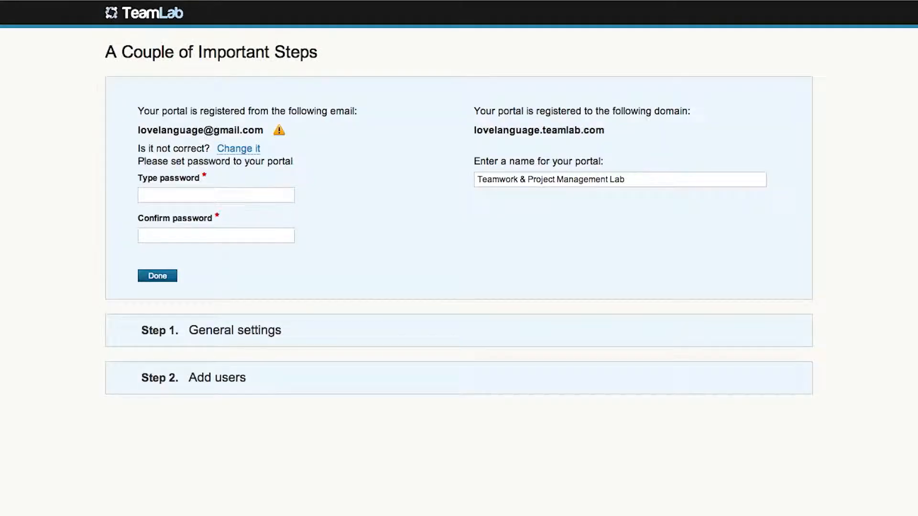
Enter the portal password and repeat it in the confirmation field
{"action": "left_click", "coordinate": [158, 195]}
{"action": "type", "text": "••••••••••"}
{"action": "key", "text": "Tab"}
{"action": "type", "text": "••••••••••"}
Name the portal "LoveLanguage project portal" and submit these initial portal details
{"action": "key", "text": "Tab"}
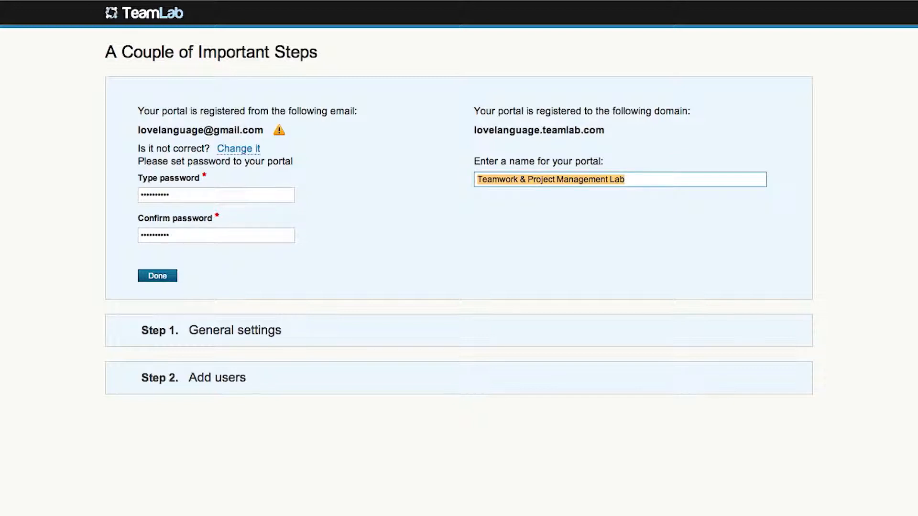
{"action": "type", "text": "LoveLanguage pol"}
{"action": "key", "text": "BackSpace"}
{"action": "key", "text": "BackSpace"}
{"action": "type", "text": "roject portal"}
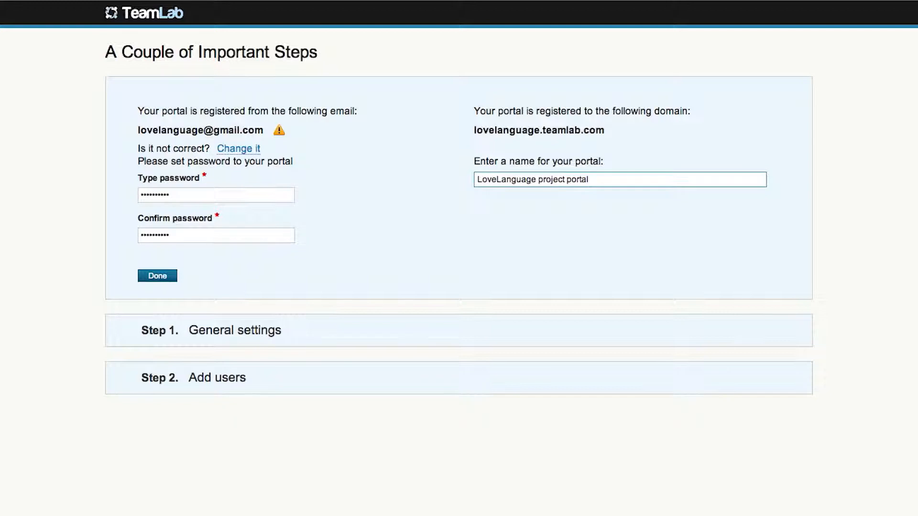
{"action": "left_click", "coordinate": [148, 276]}
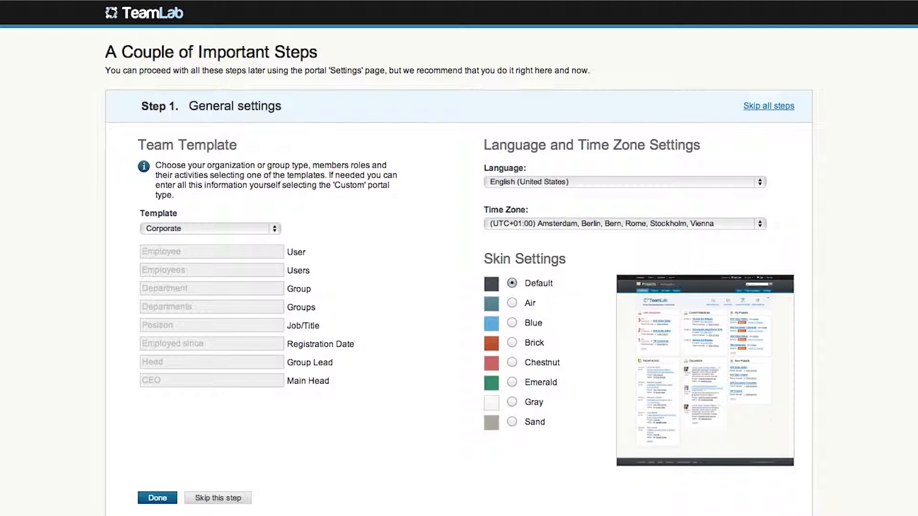
Choose the Common template, the English (United States) language and the (UTC+01:00) Belgrade, Bratislava, Budapest, Ljubljana, Prague time zone
{"action": "left_click", "coordinate": [276, 228]}
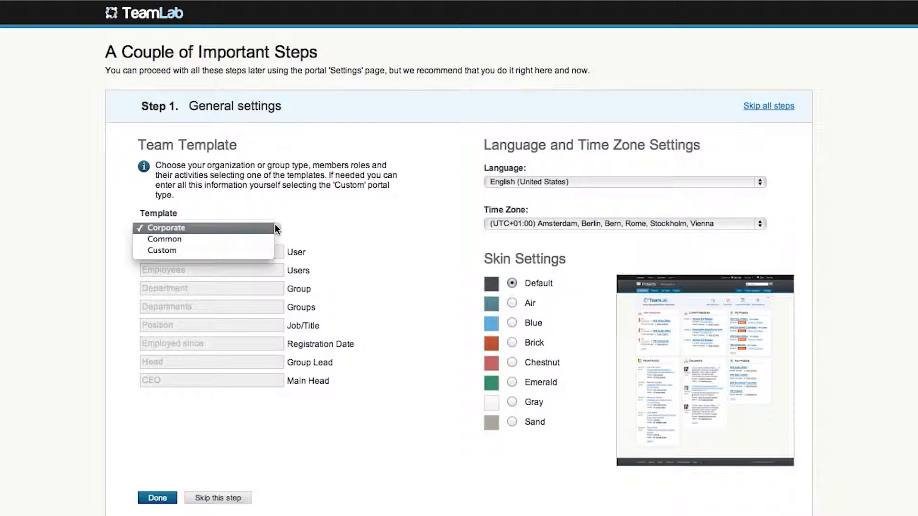
{"action": "left_click", "coordinate": [249, 238]}
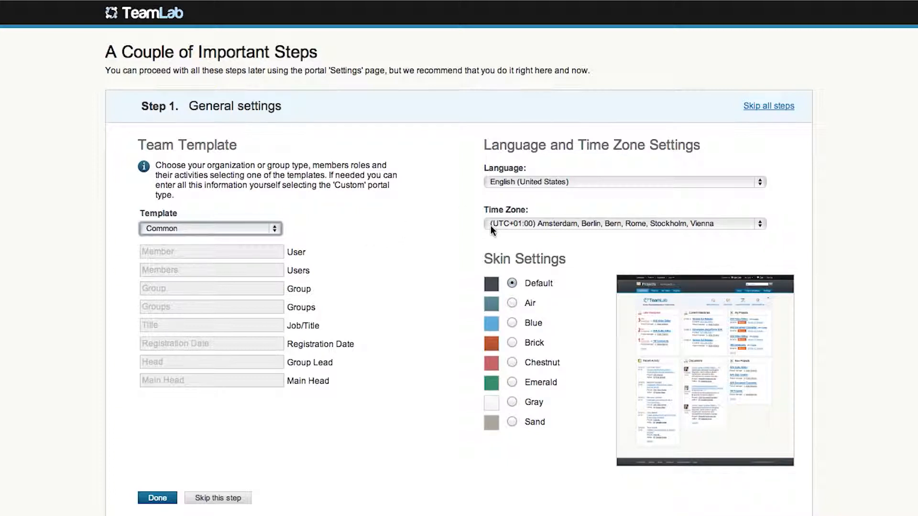
{"action": "left_click", "coordinate": [566, 182]}
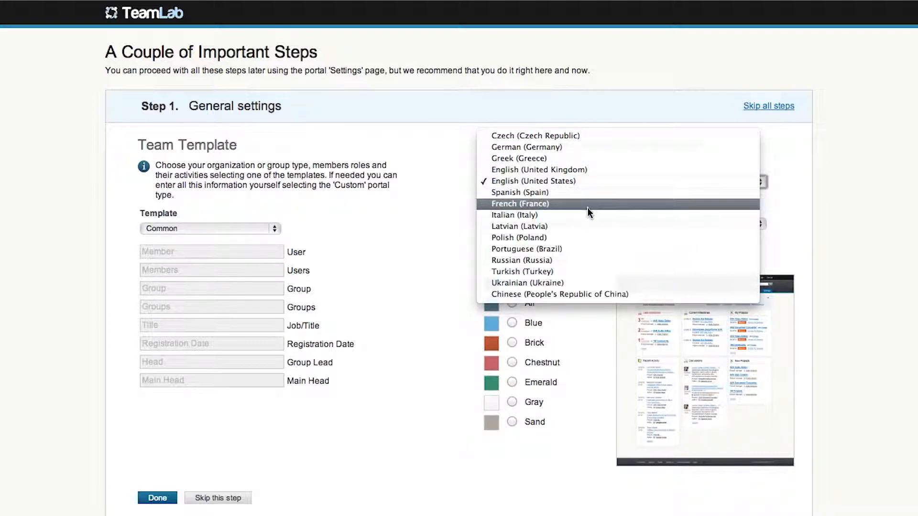
{"action": "left_click", "coordinate": [577, 183]}
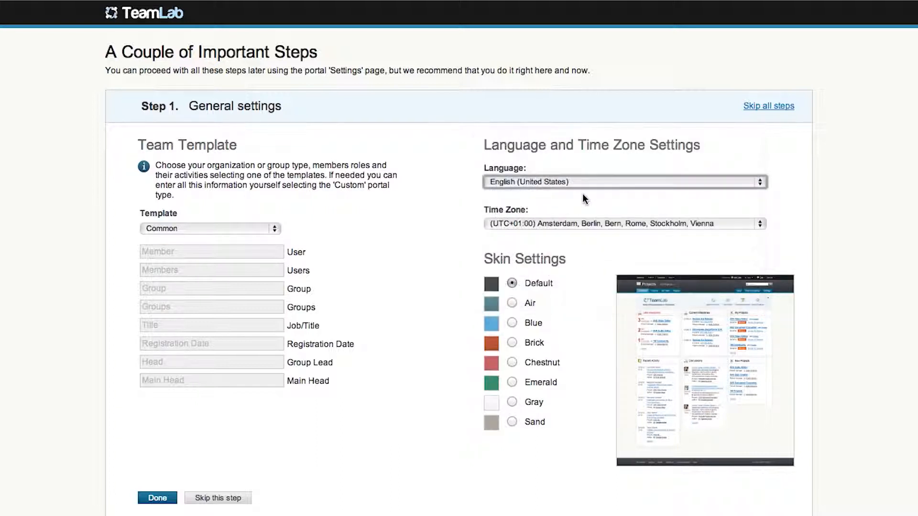
{"action": "left_click", "coordinate": [586, 222]}
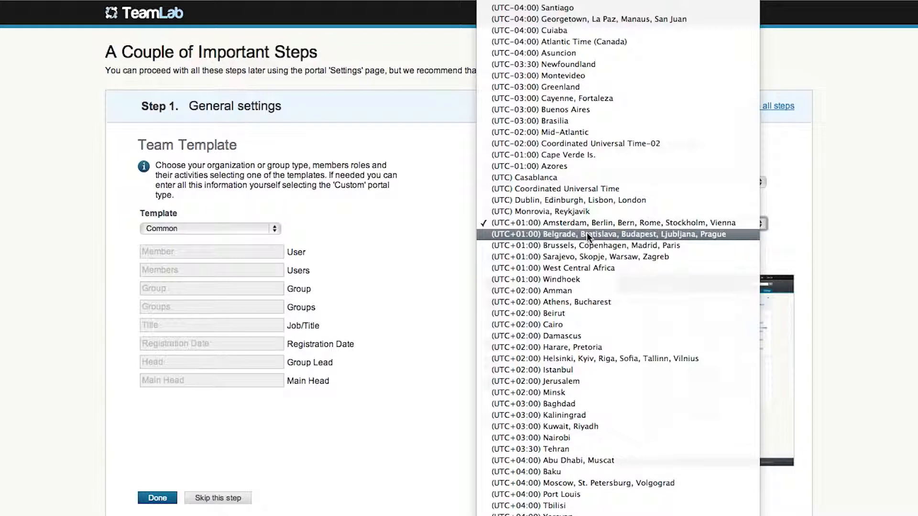
{"action": "left_click", "coordinate": [587, 234]}
Preview the portal skins from Air through Sand and return to the Default skin
{"action": "left_click", "coordinate": [512, 303]}
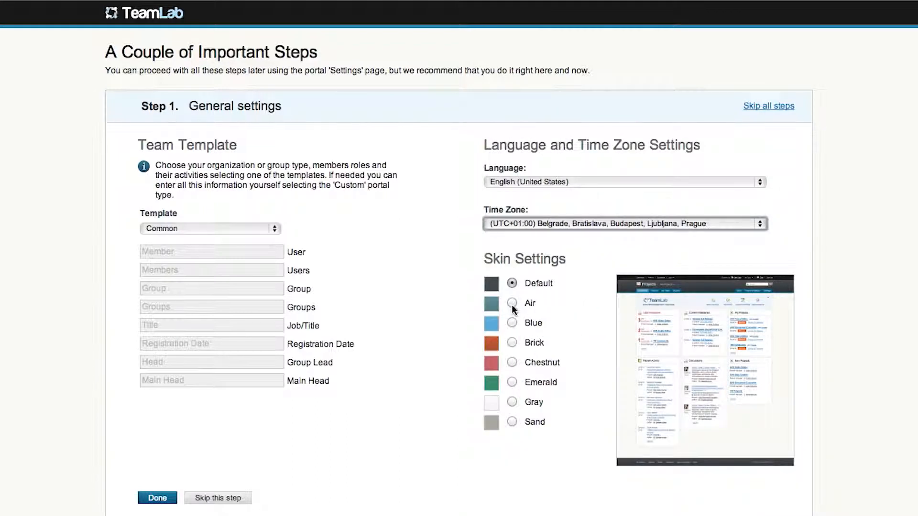
{"action": "left_click", "coordinate": [512, 323]}
{"action": "left_click", "coordinate": [512, 343]}
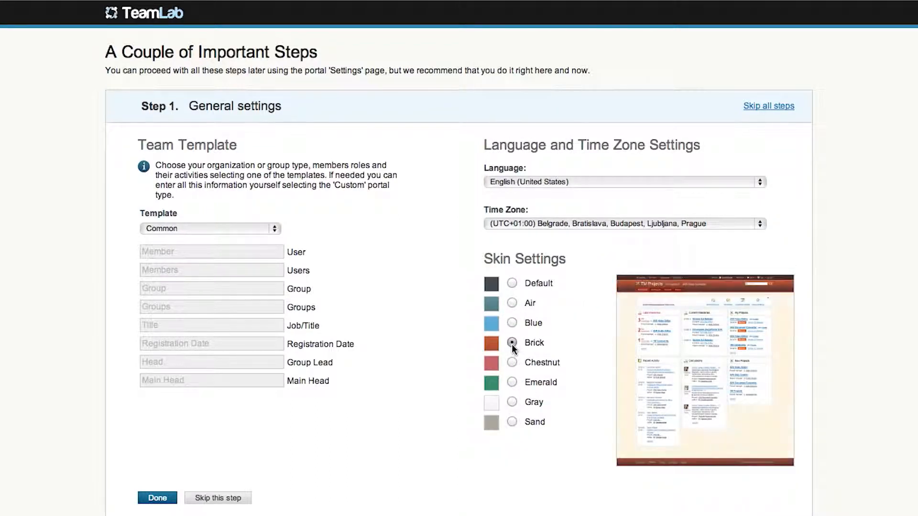
{"action": "left_click", "coordinate": [512, 363]}
{"action": "left_click", "coordinate": [512, 383]}
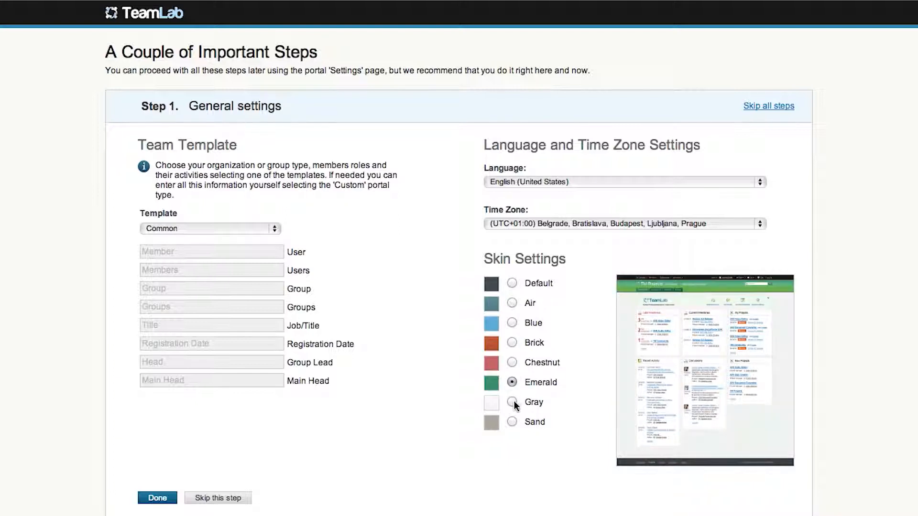
{"action": "left_click", "coordinate": [514, 401]}
{"action": "left_click", "coordinate": [513, 421]}
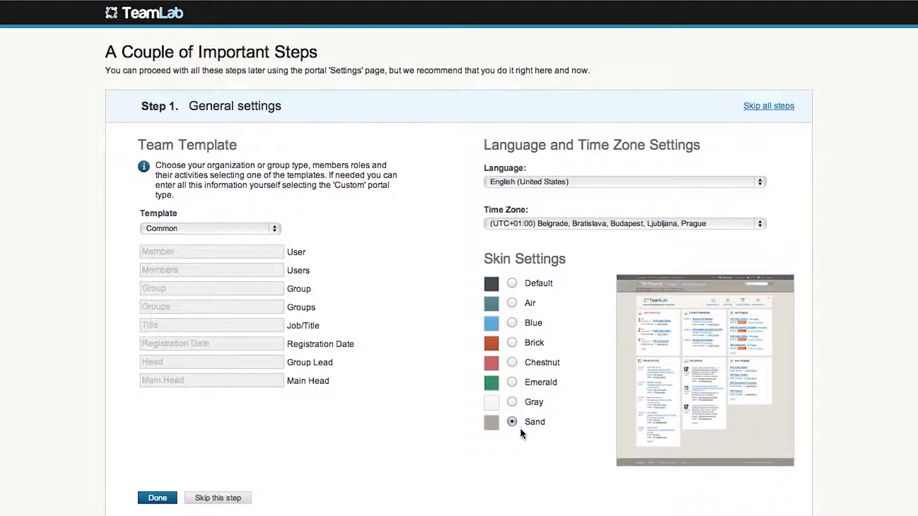
{"action": "left_click", "coordinate": [510, 284]}
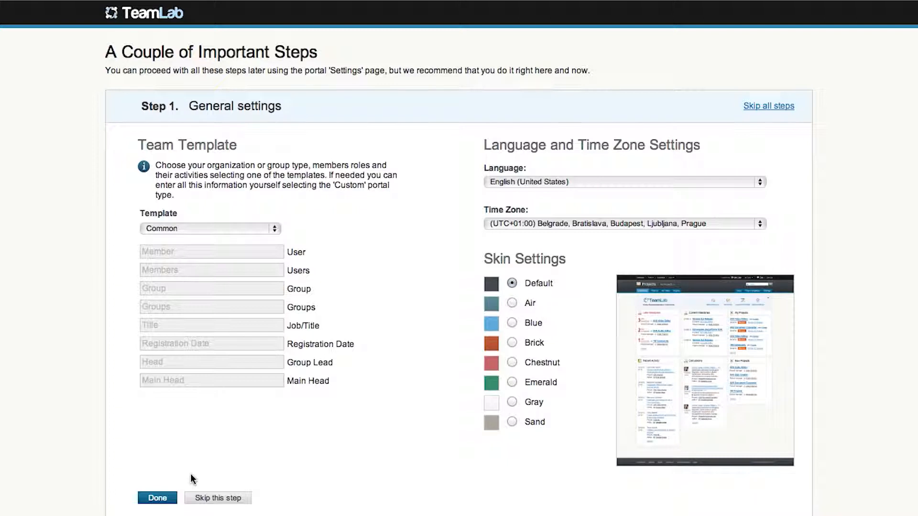
Save the general settings and add a first portal user with first name, last name and e-mail address
{"action": "left_click", "coordinate": [157, 499]}
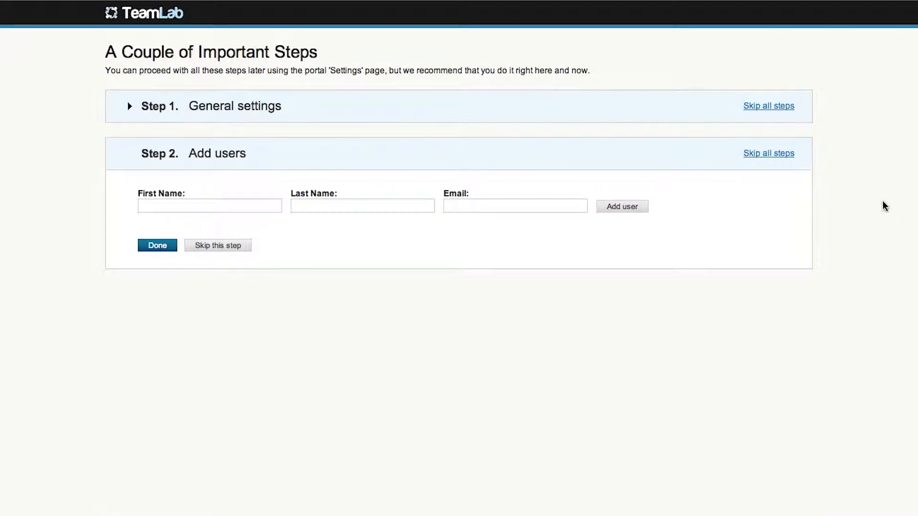
{"action": "left_click", "coordinate": [220, 206]}
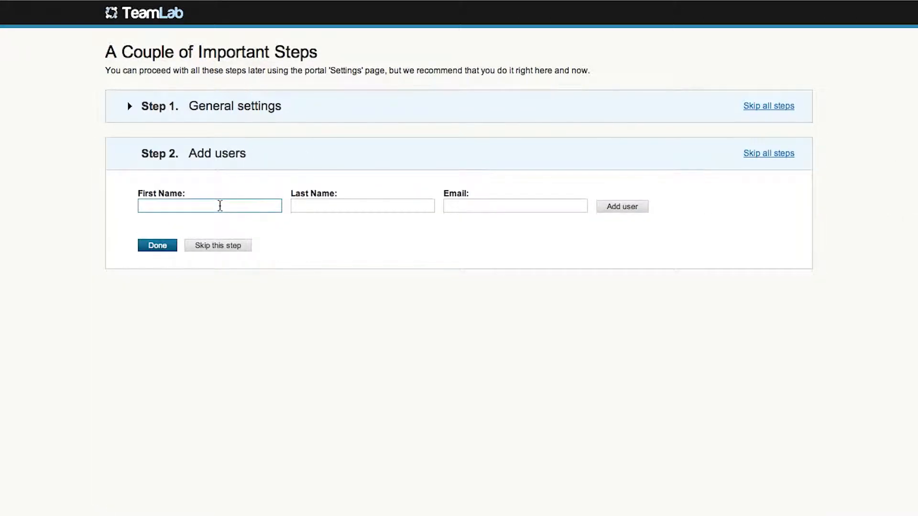
{"action": "key", "text": "Tab"}
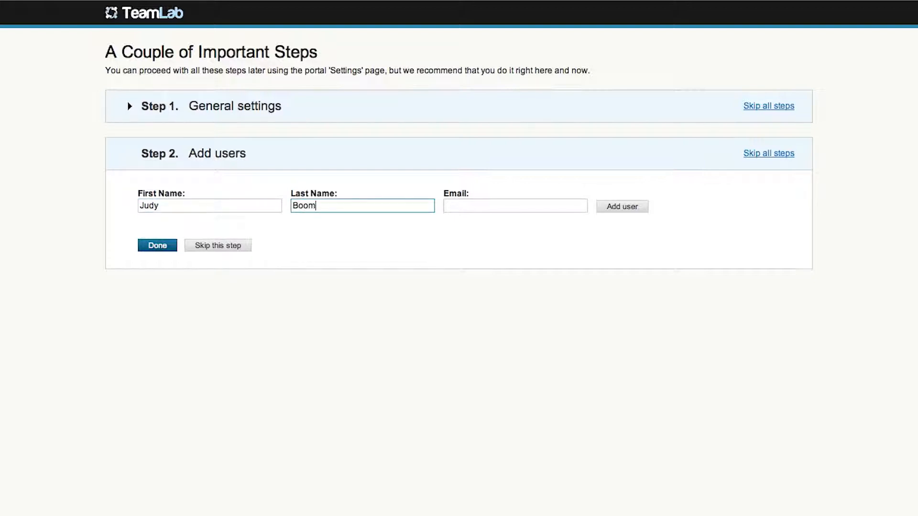
{"action": "key", "text": "Tab"}
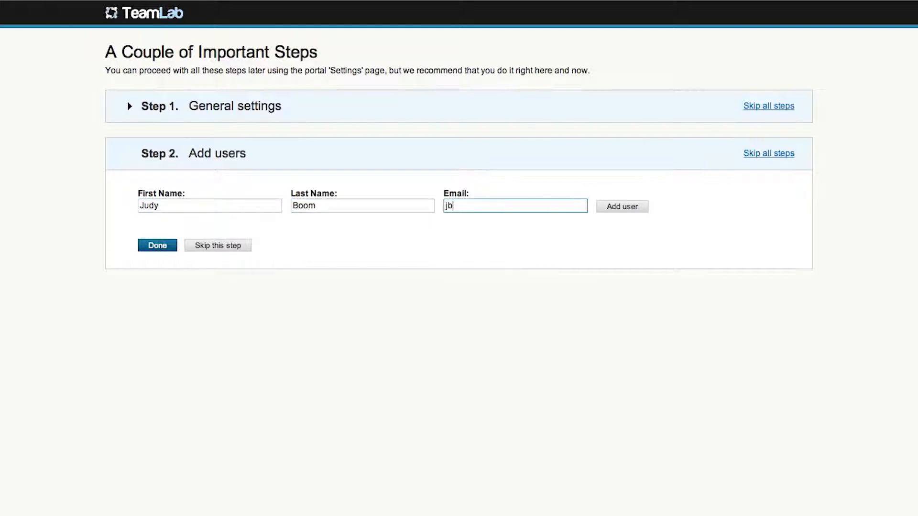
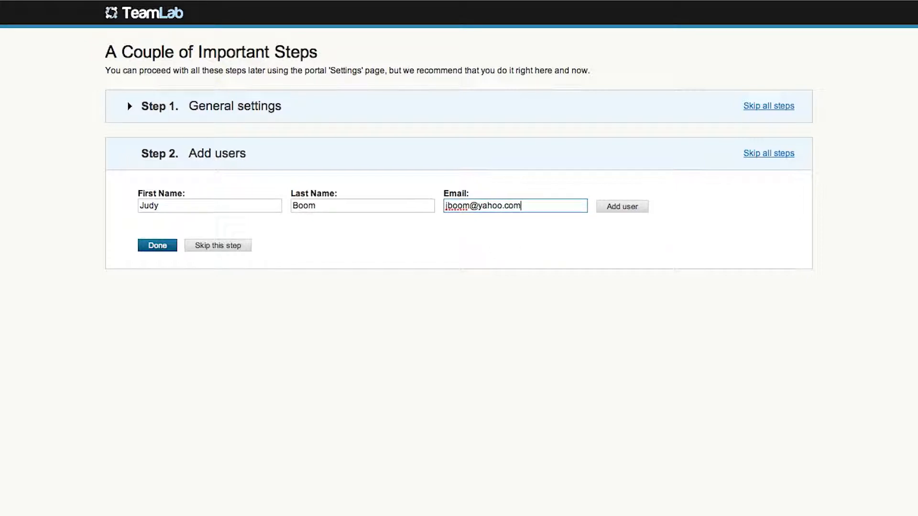
{"action": "key", "text": "Tab"}
{"action": "key", "text": "Return"}
{"action": "key", "text": "Tab"}
Add a second portal user with first name, last name and gmail.com e-mail address, and finish adding users
{"action": "left_click", "coordinate": [139, 228]}
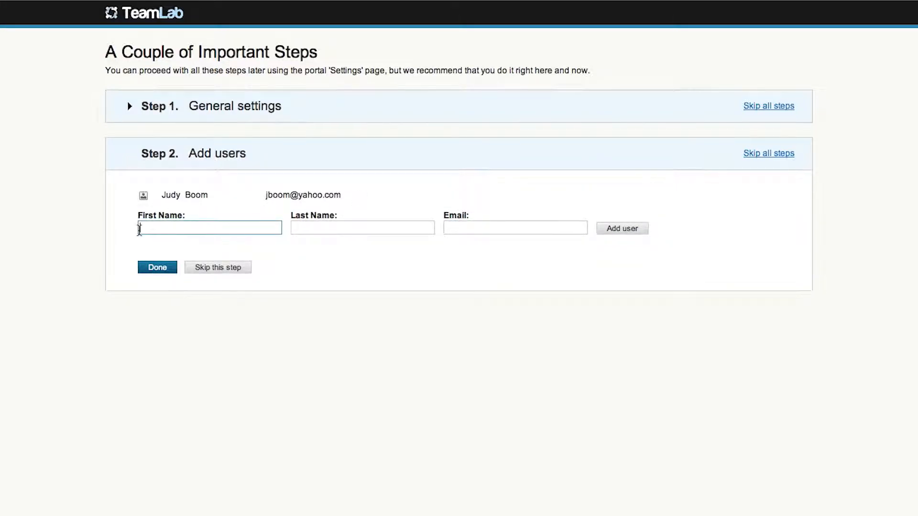
{"action": "key", "text": "Tab"}
{"action": "key", "text": "Tab"}
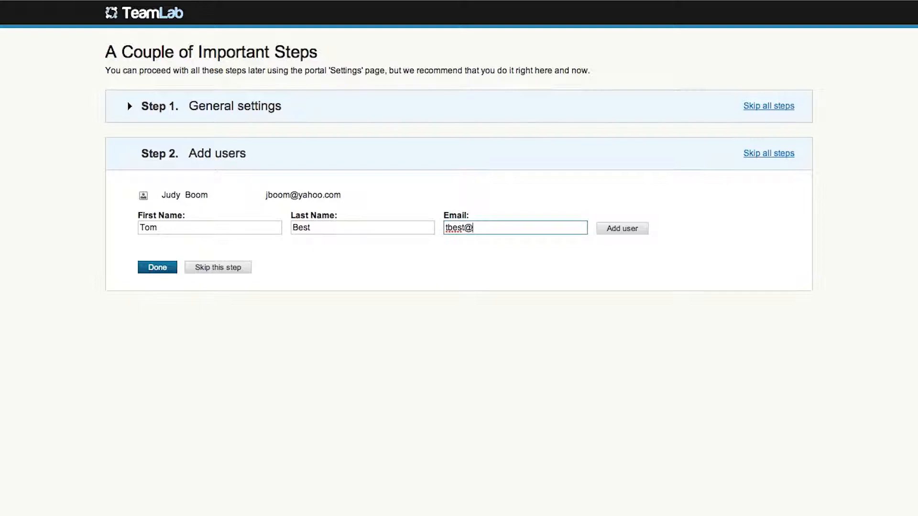
{"action": "left_click", "coordinate": [612, 230]}
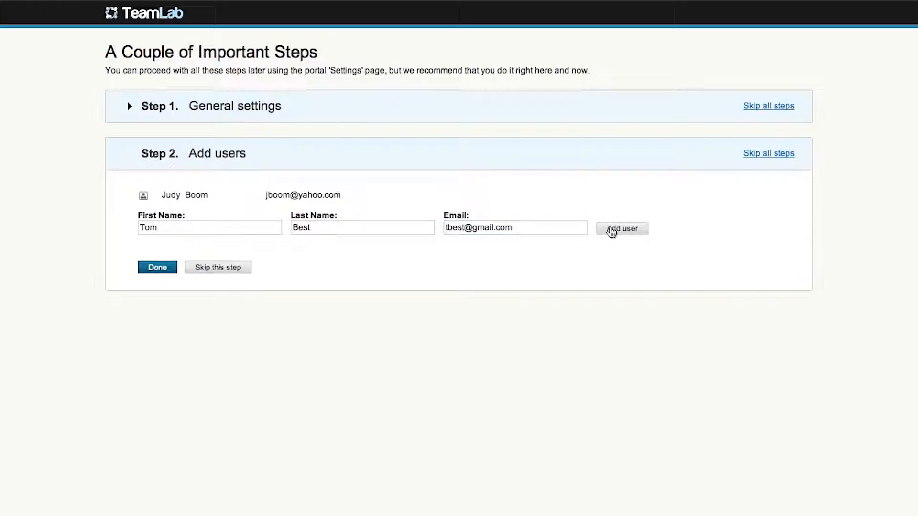
{"action": "left_click", "coordinate": [160, 296]}
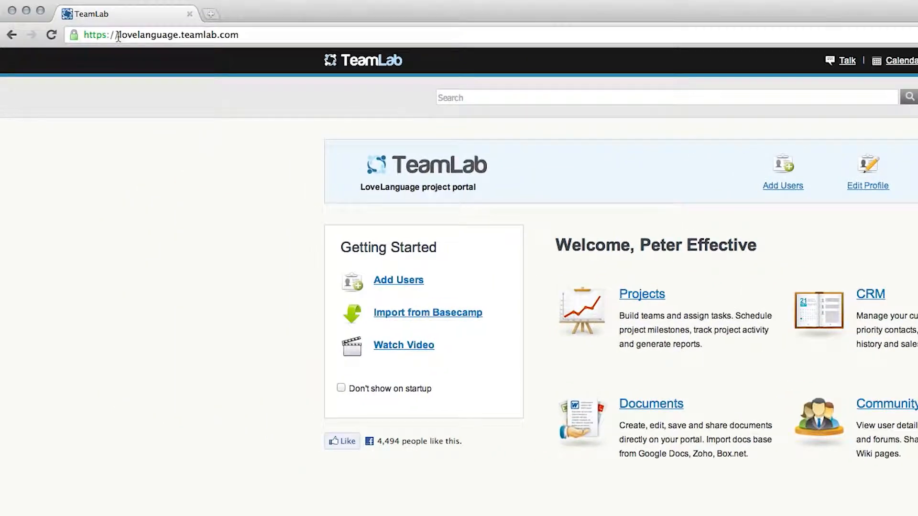
{"action": "left_click_drag", "start_coordinate": [118, 36], "coordinate": [241, 36]}
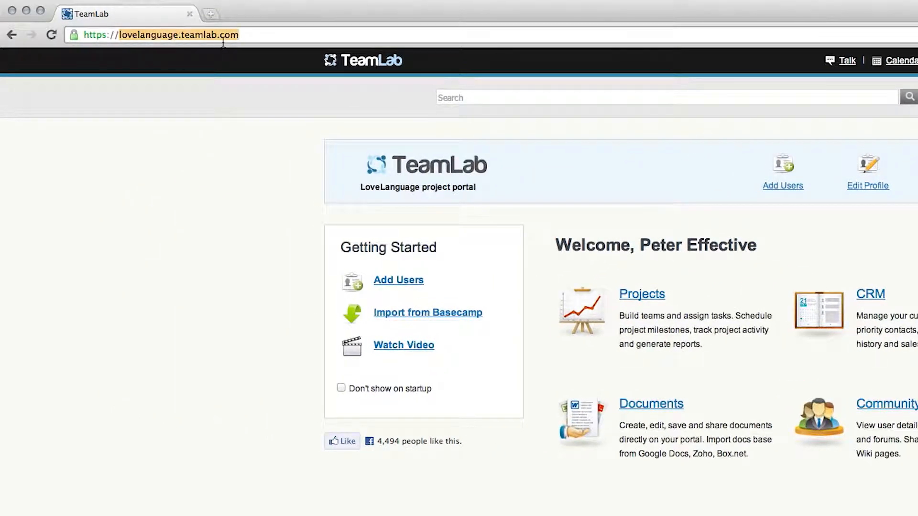
{"action": "left_click", "coordinate": [255, 35]}
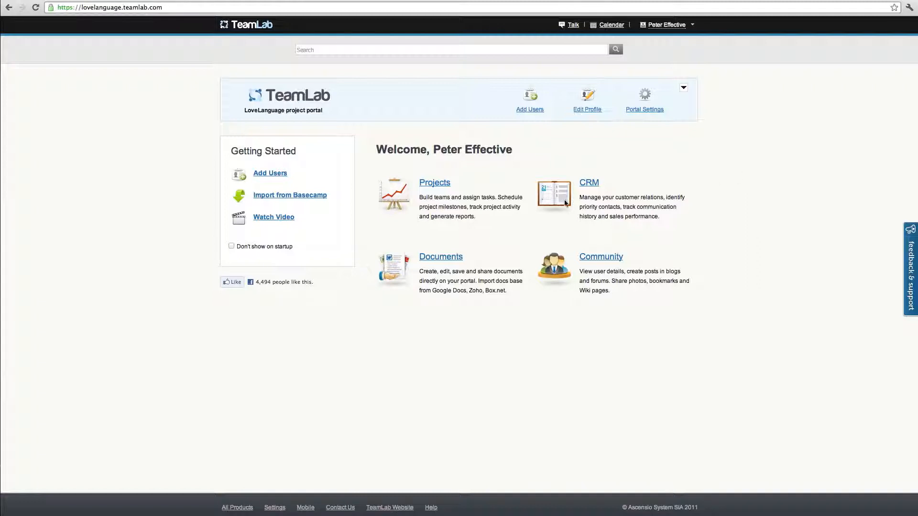
Start a new project in the Projects module and title it "Sample project...."
{"action": "left_click", "coordinate": [435, 187]}
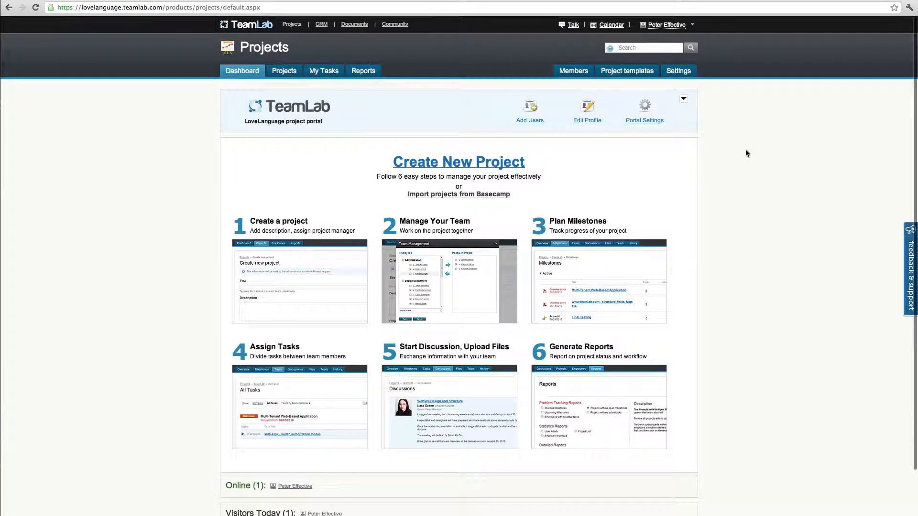
{"action": "left_click", "coordinate": [474, 164]}
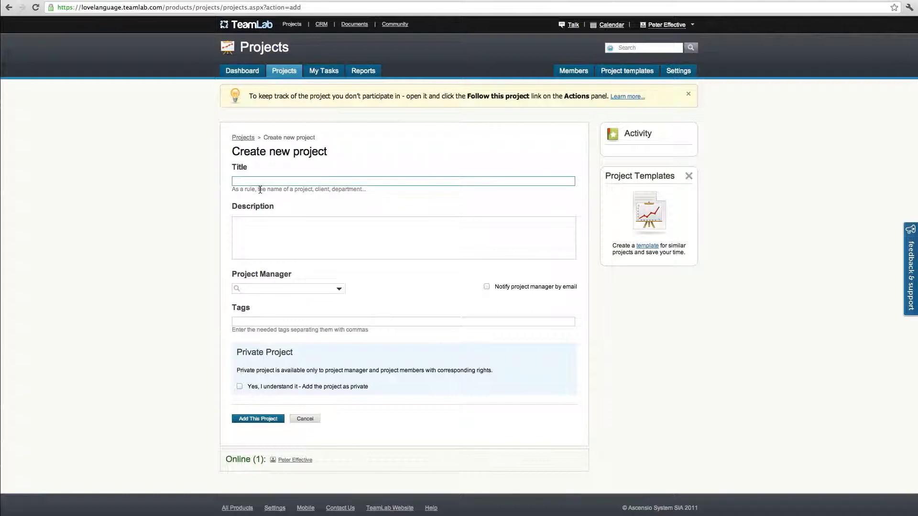
{"action": "type", "text": "Sample project...."}
Describe the project as "this is just for test....", choose the third listed user as project manager, and add the project
{"action": "key", "text": "Tab"}
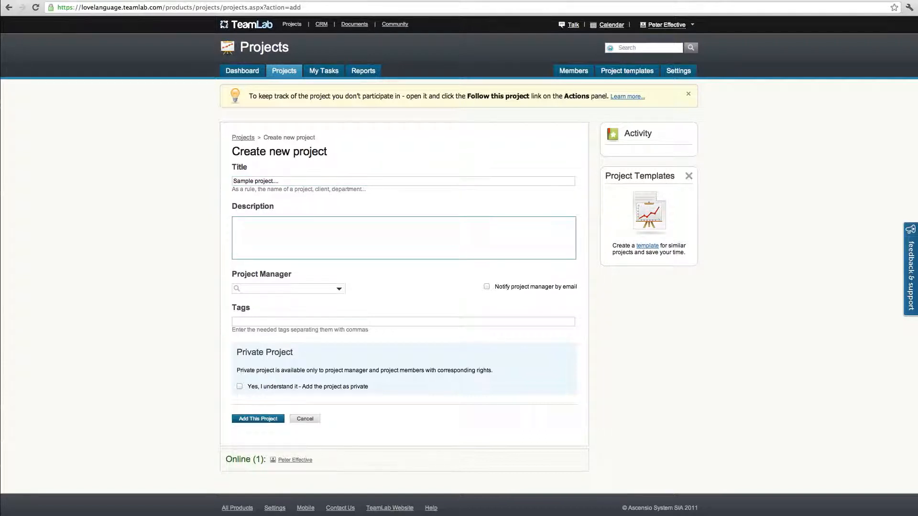
{"action": "type", "text": "this is just for test...."}
{"action": "left_click", "coordinate": [340, 289]}
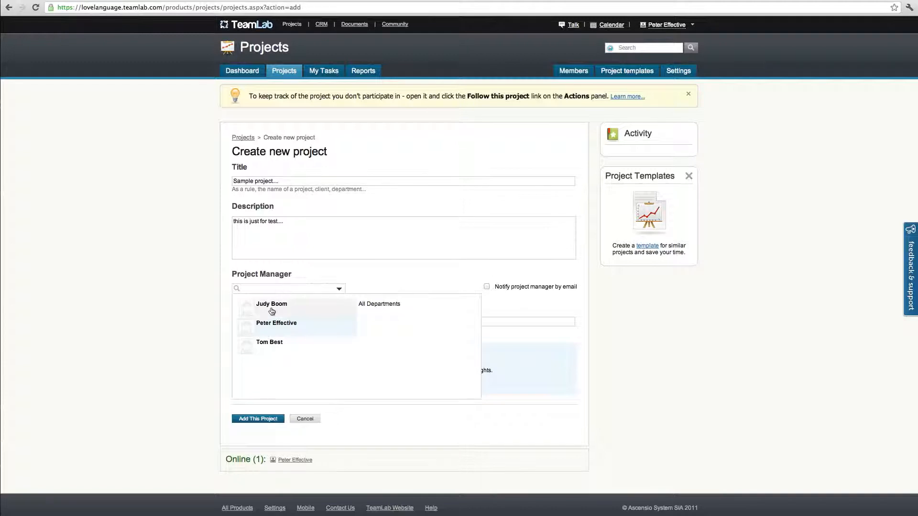
{"action": "left_click", "coordinate": [268, 344]}
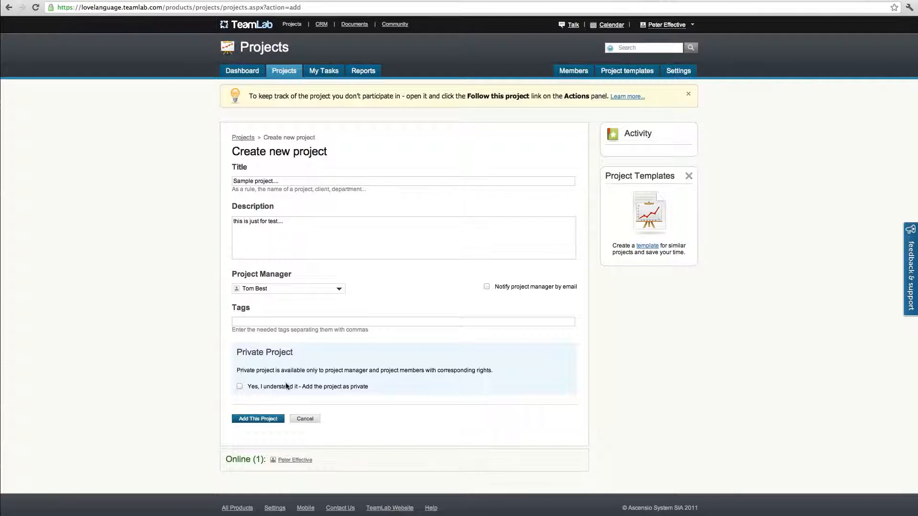
{"action": "left_click", "coordinate": [261, 419]}
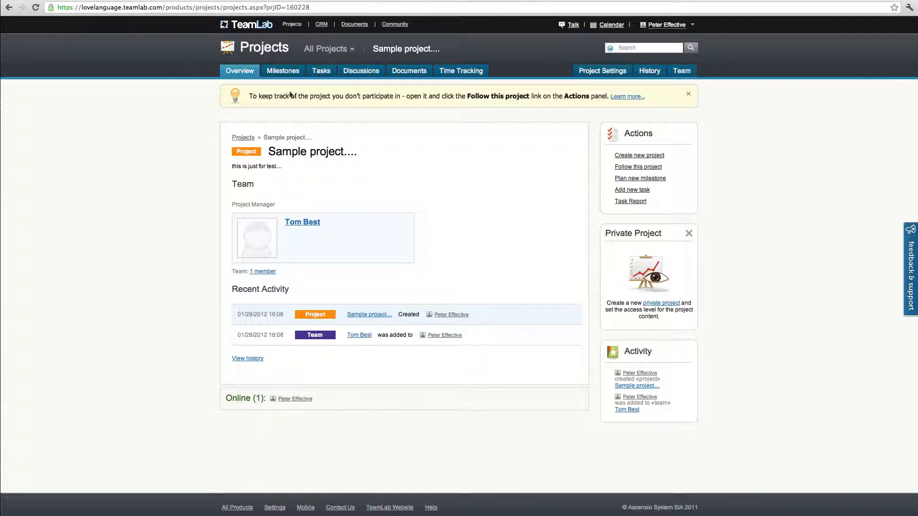
Plan the project's first milestone, titled "Finish!!!!!!", due 04/19/2012 and marked as a key milestone
{"action": "left_click", "coordinate": [284, 71]}
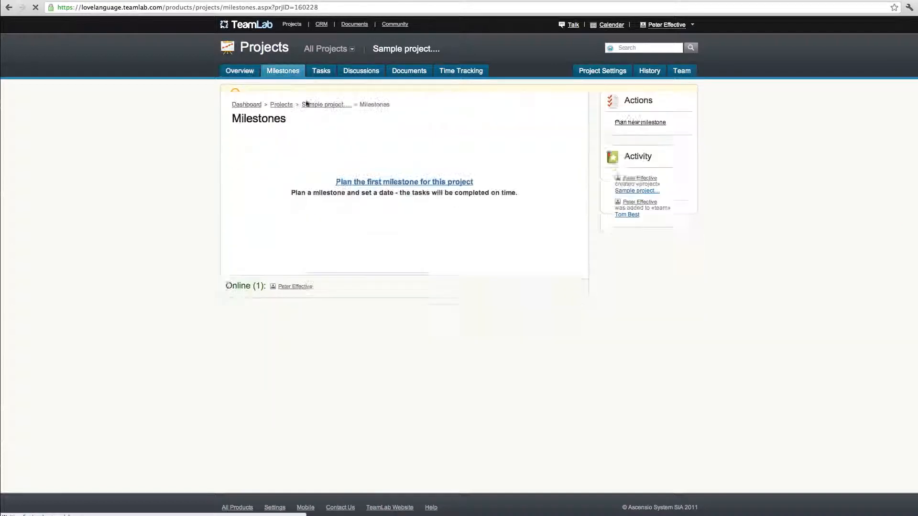
{"action": "left_click", "coordinate": [370, 212]}
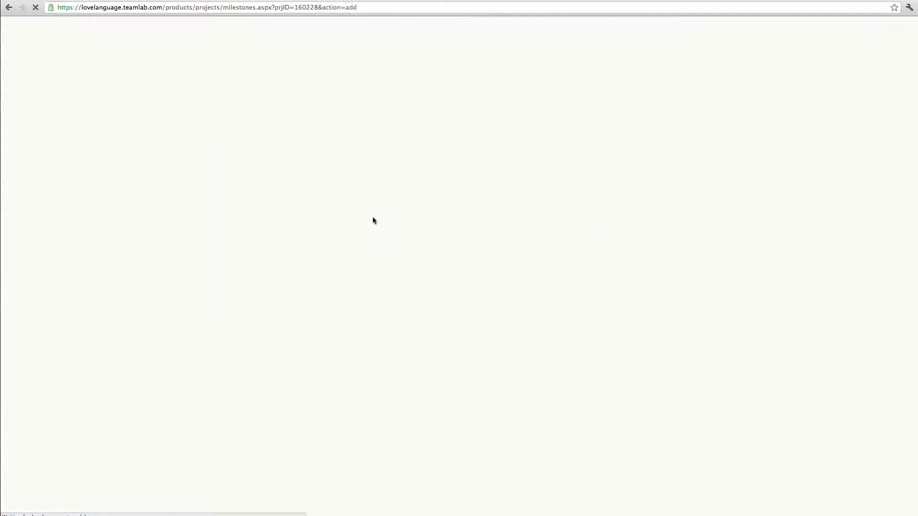
{"action": "left_click", "coordinate": [342, 184]}
{"action": "left_click", "coordinate": [342, 183]}
{"action": "left_click", "coordinate": [342, 184]}
{"action": "left_click", "coordinate": [320, 229]}
{"action": "left_click", "coordinate": [395, 212]}
{"action": "type", "text": "Finish!!!!!"}
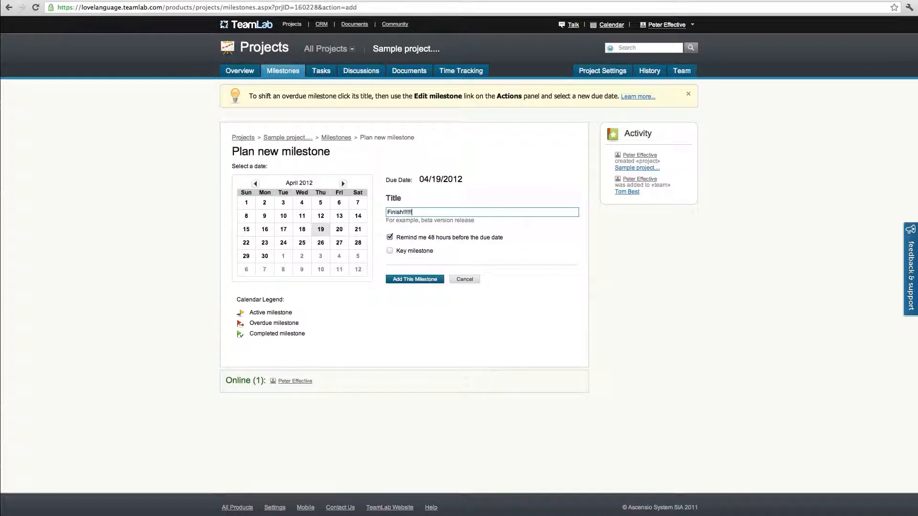
{"action": "left_click", "coordinate": [390, 251]}
{"action": "left_click", "coordinate": [400, 282]}
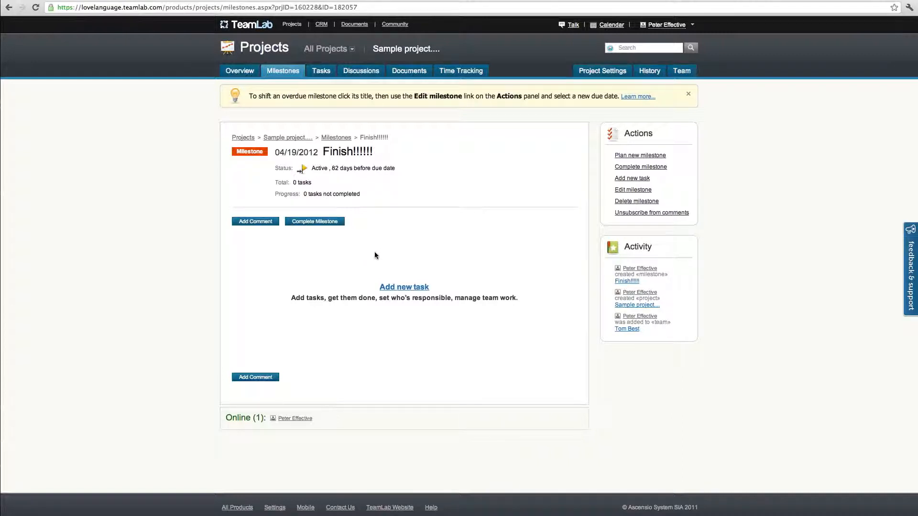
Add a task titled "Finish tutorials....", assigned to the project manager and the "Finish!!!!!!" milestone, due in 3 days
{"action": "left_click", "coordinate": [320, 71]}
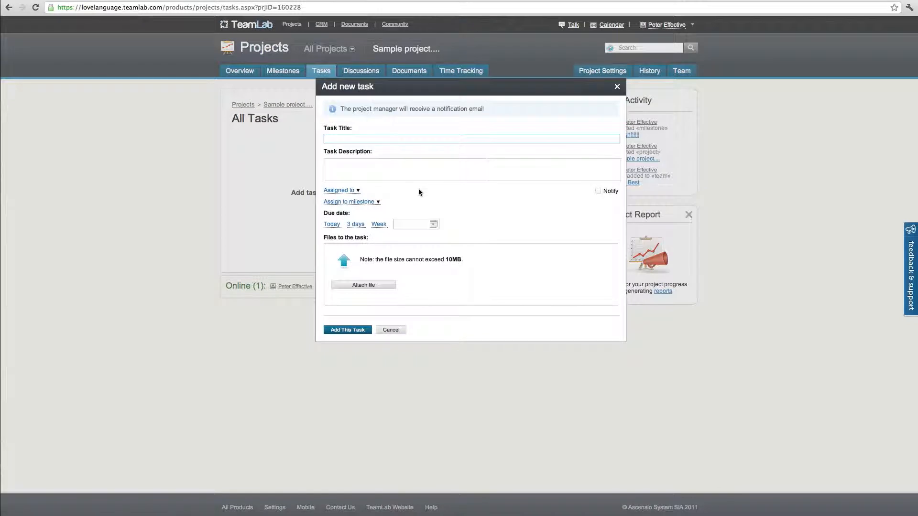
{"action": "type", "text": "Finish tutorials...."}
{"action": "left_click", "coordinate": [349, 190]}
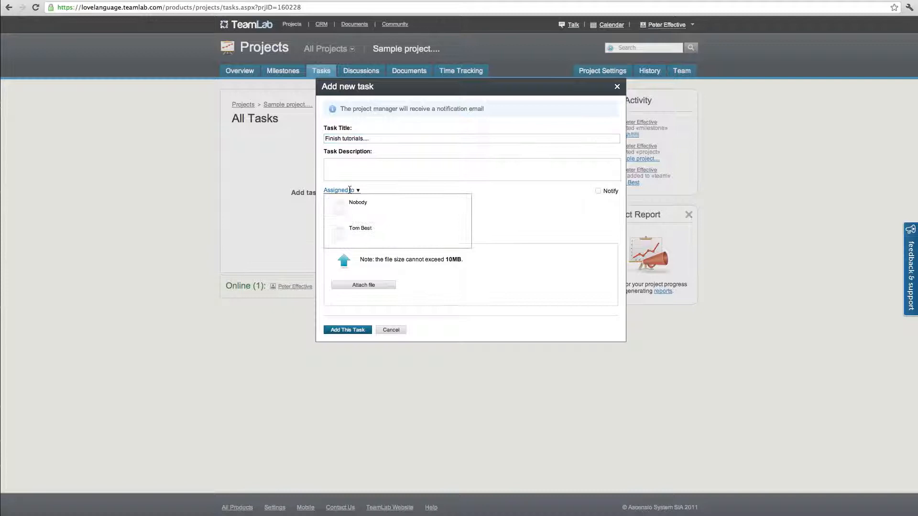
{"action": "left_click", "coordinate": [378, 229]}
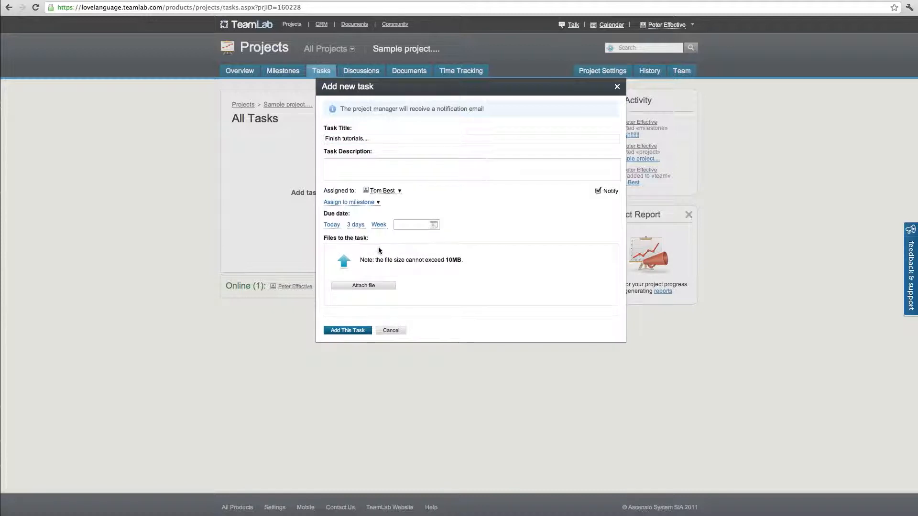
{"action": "left_click", "coordinate": [357, 202]}
{"action": "left_click", "coordinate": [364, 223]}
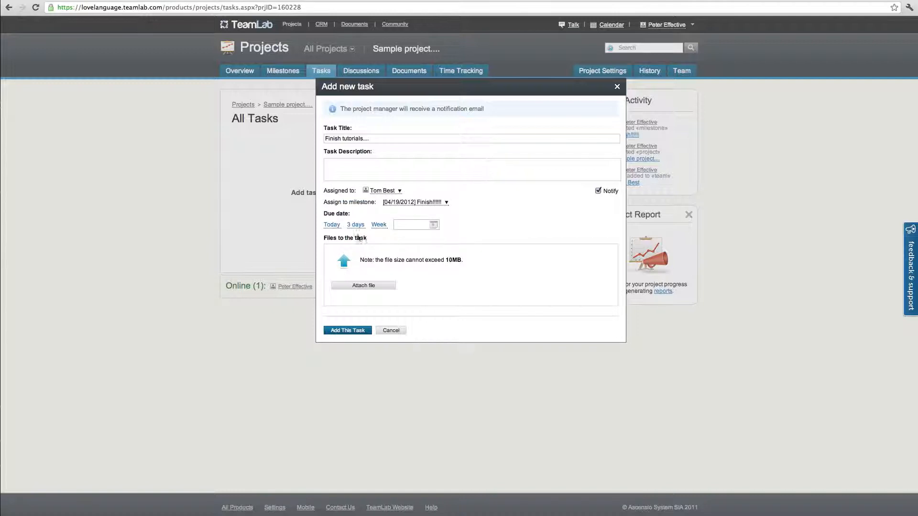
{"action": "left_click", "coordinate": [359, 225]}
{"action": "left_click", "coordinate": [351, 332]}
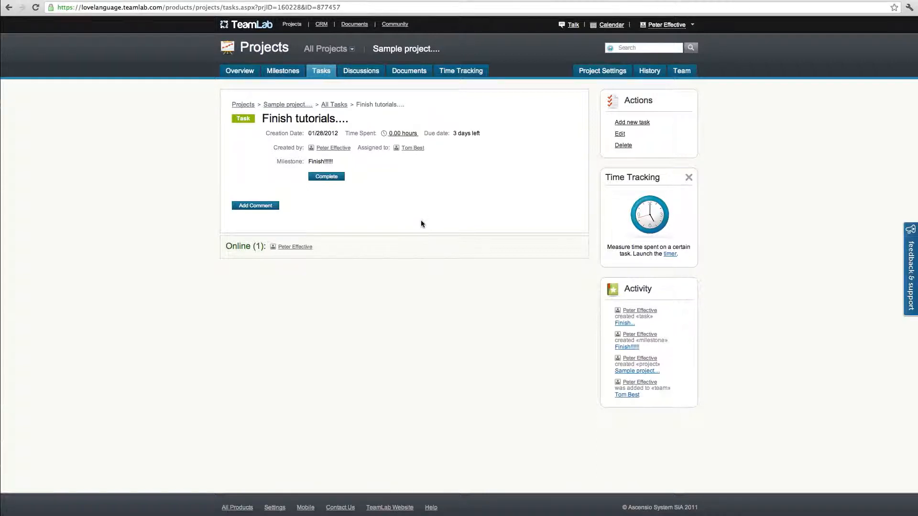
Start the project's first discussion, titled "How is it going???", with the copied lorem ipsum paragraphs as its text
{"action": "left_click", "coordinate": [359, 73]}
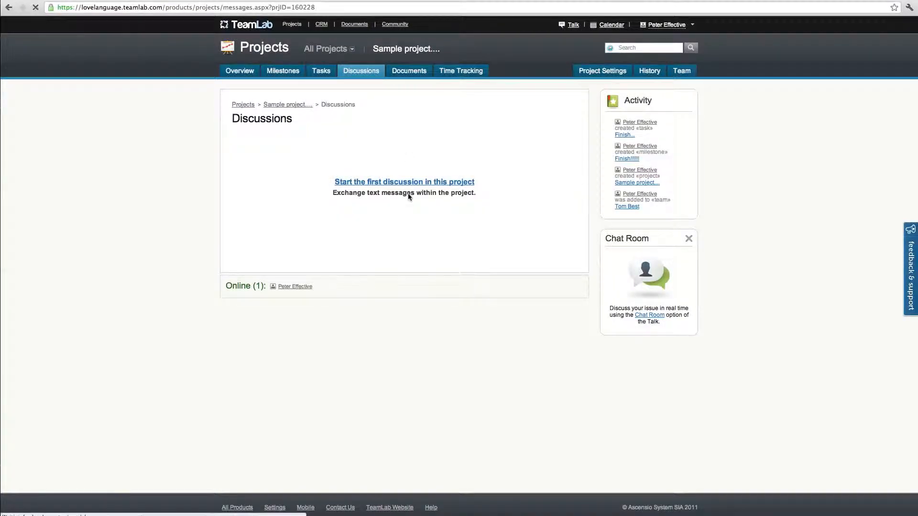
{"action": "left_click", "coordinate": [409, 194]}
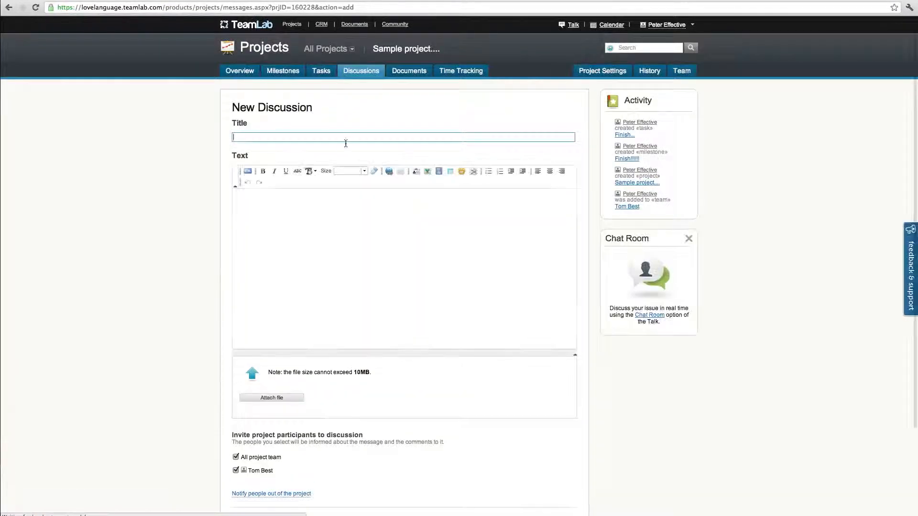
{"action": "type", "text": "H"}
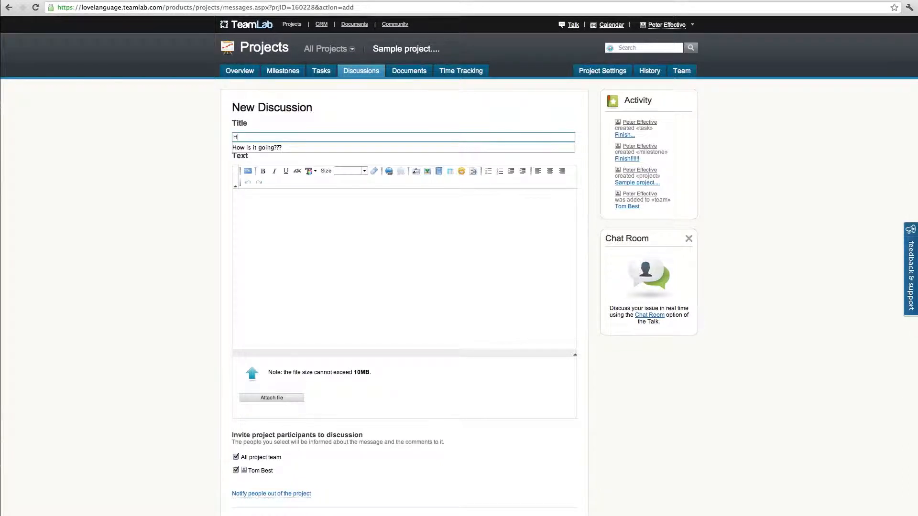
{"action": "key", "text": "Down"}
{"action": "key", "text": "Return"}
{"action": "key", "text": "Tab"}
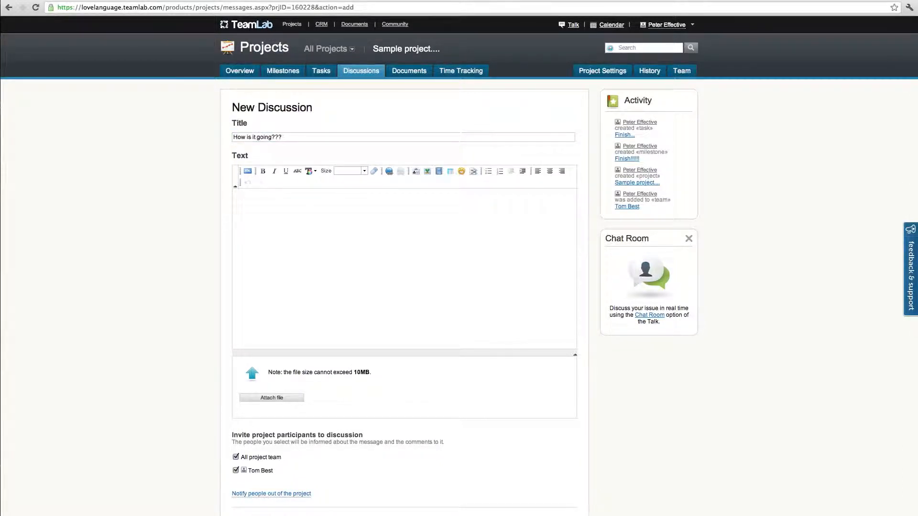
{"action": "key", "text": "ctrl+v"}
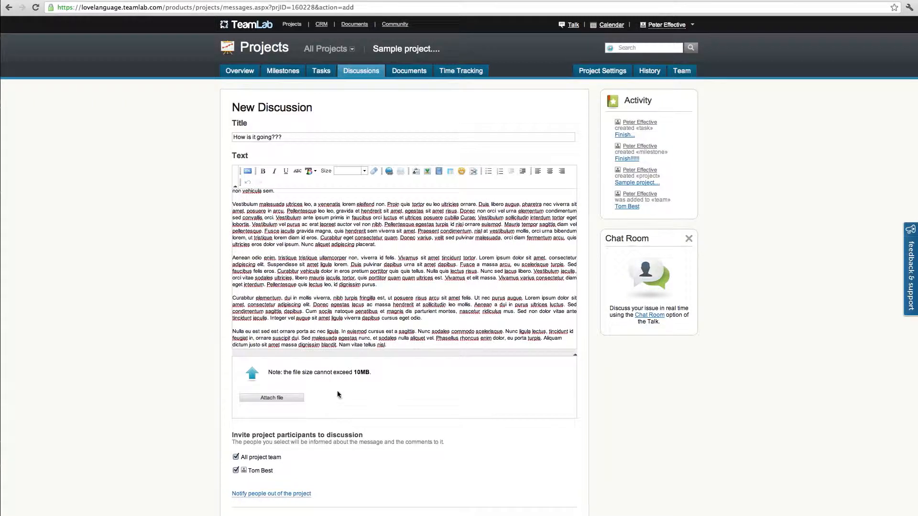
{"action": "scroll", "coordinate": [337, 391], "scroll_direction": "down", "scroll_amount": 3}
{"action": "left_click", "coordinate": [260, 409]}
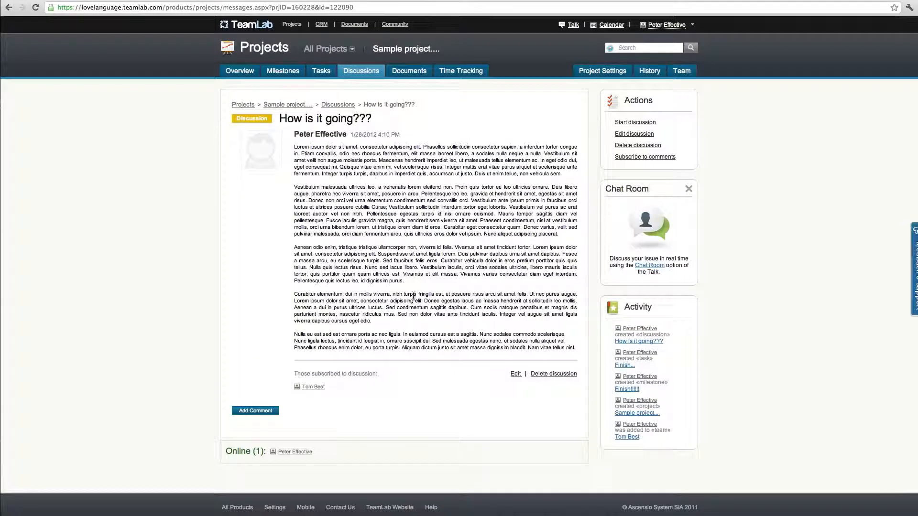
Create a folder named "preparations" in the project's documents
{"action": "left_click", "coordinate": [404, 71]}
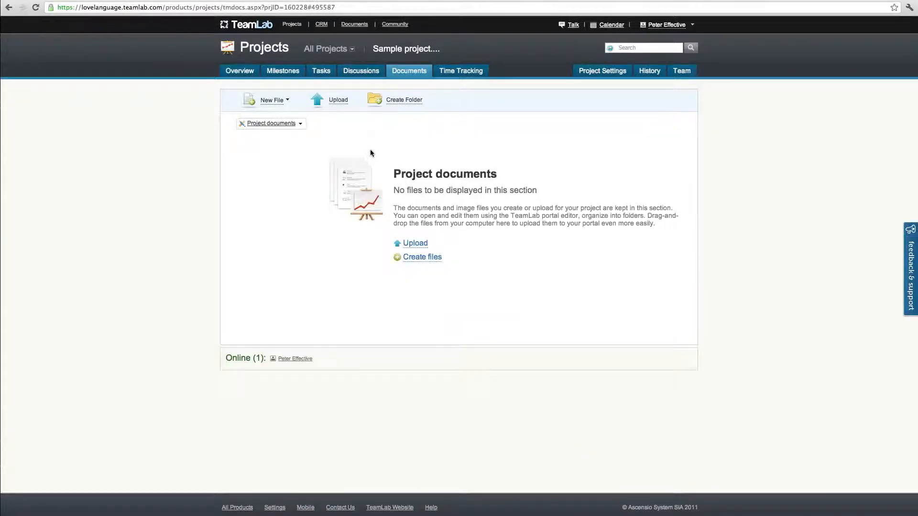
{"action": "left_click", "coordinate": [273, 101]}
{"action": "type", "text": "p"}
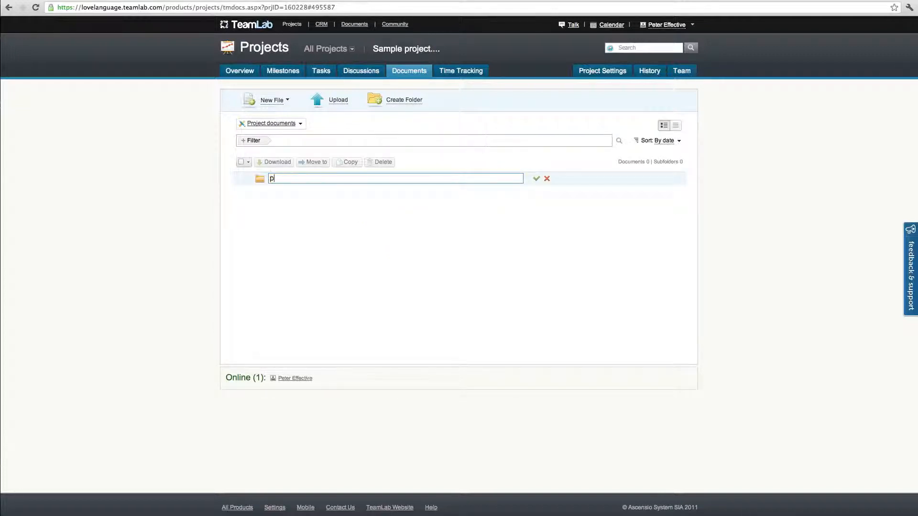
{"action": "type", "text": "reparations"}
{"action": "key", "text": "Return"}
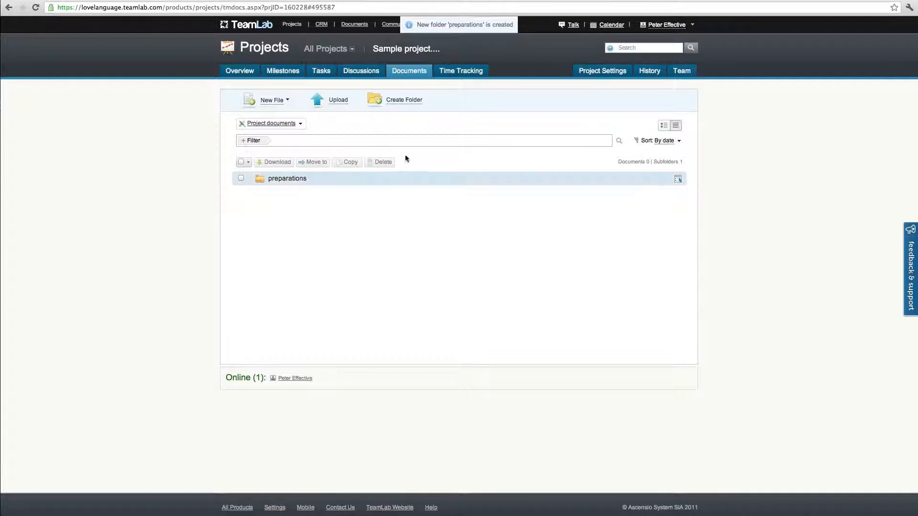
Look at the project's time tracking page and review its overview with milestones, team and recent activity
{"action": "left_click", "coordinate": [464, 74]}
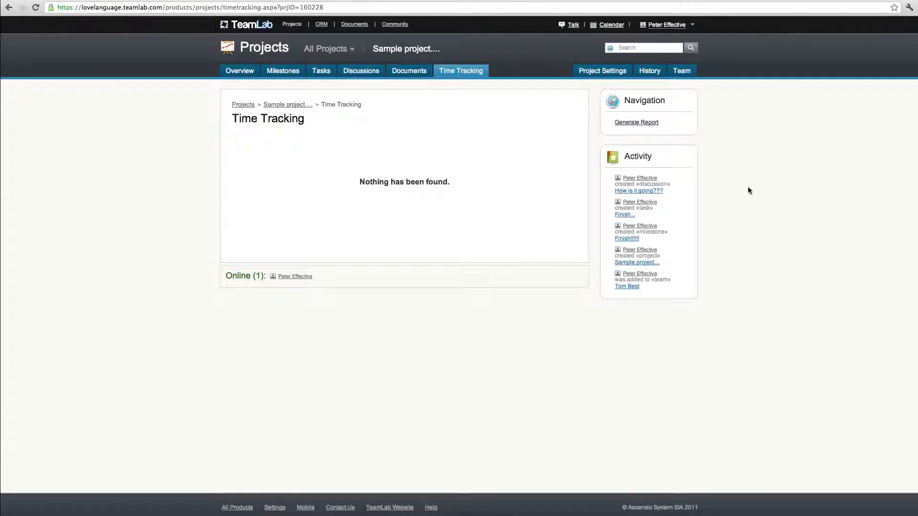
{"action": "left_click", "coordinate": [233, 72]}
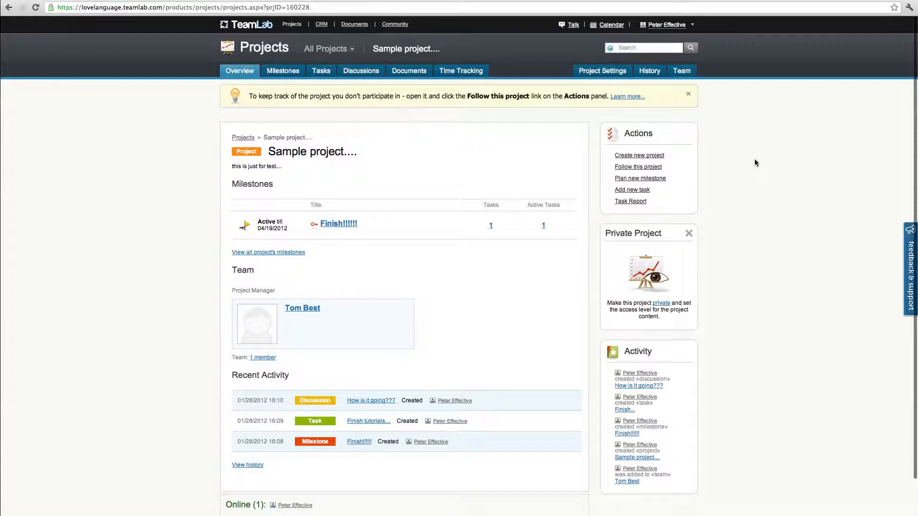
{"action": "scroll", "coordinate": [762, 257], "scroll_direction": "down", "scroll_amount": 2}
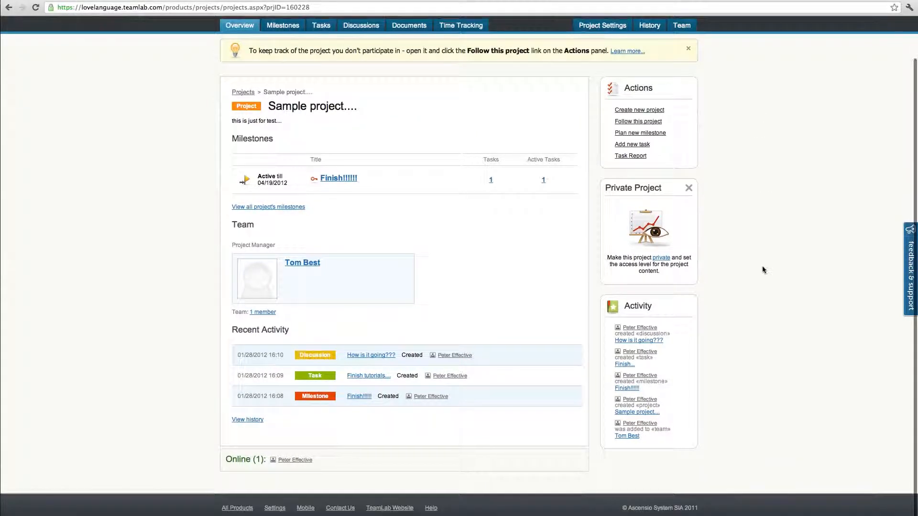
{"action": "scroll", "coordinate": [764, 221], "scroll_direction": "up", "scroll_amount": 2}
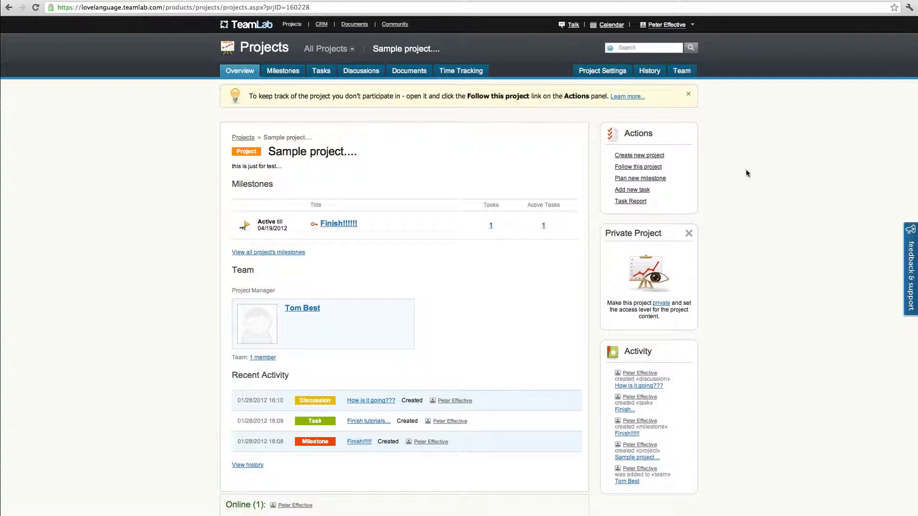
Open the portal's Documents module and examine its options for new files, uploads, folders and imports
{"action": "left_click", "coordinate": [256, 25]}
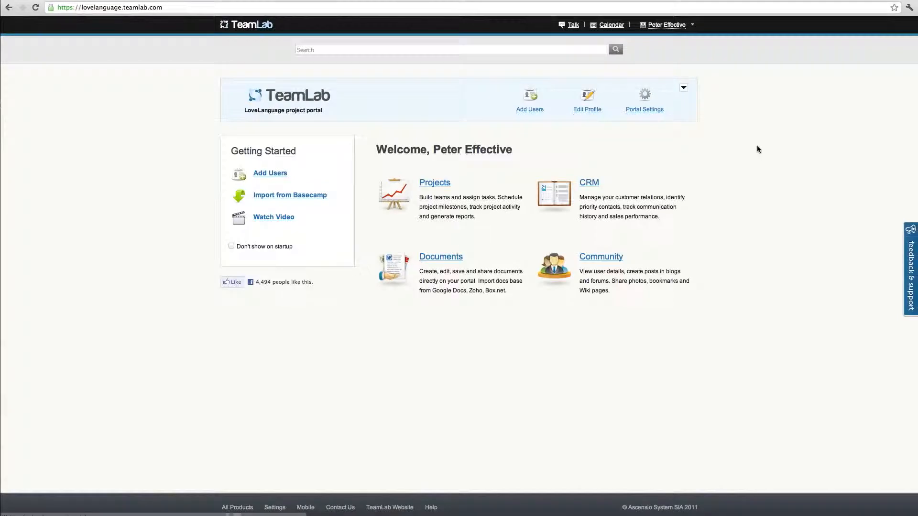
{"action": "left_click", "coordinate": [440, 258]}
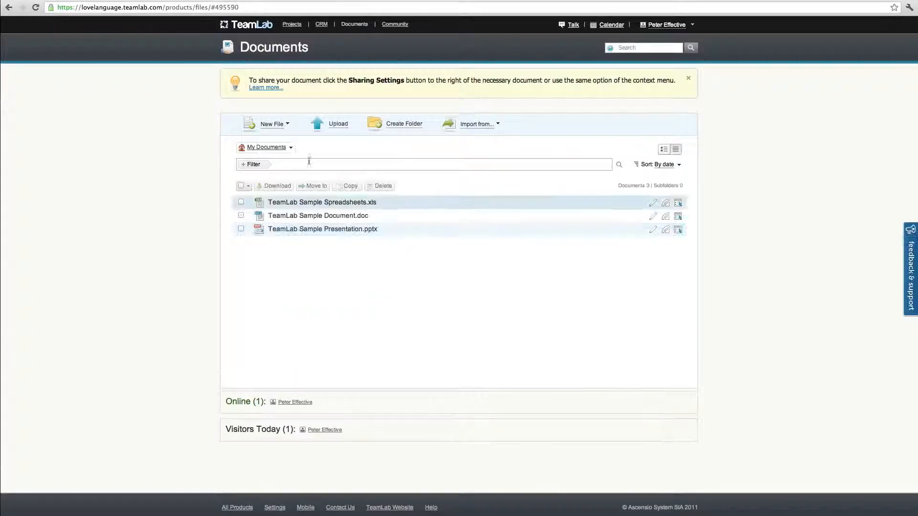
{"action": "left_click", "coordinate": [279, 125]}
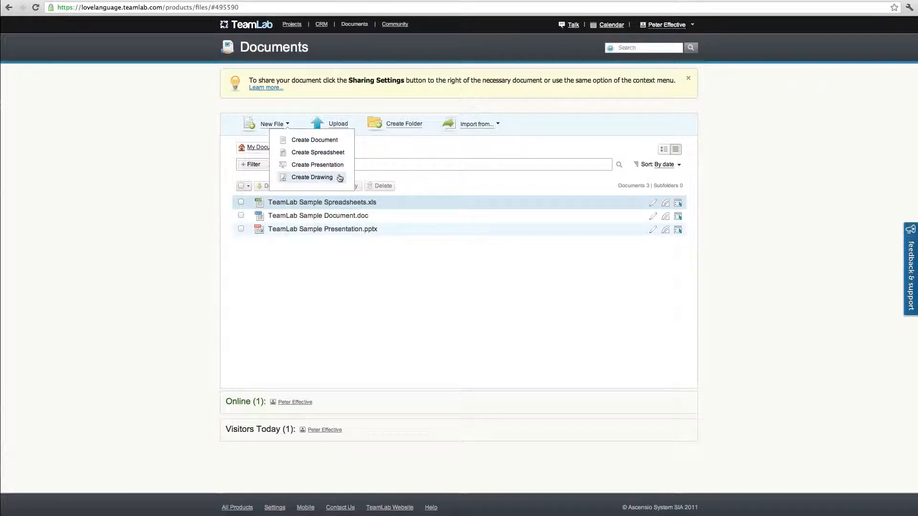
{"action": "left_click", "coordinate": [344, 127]}
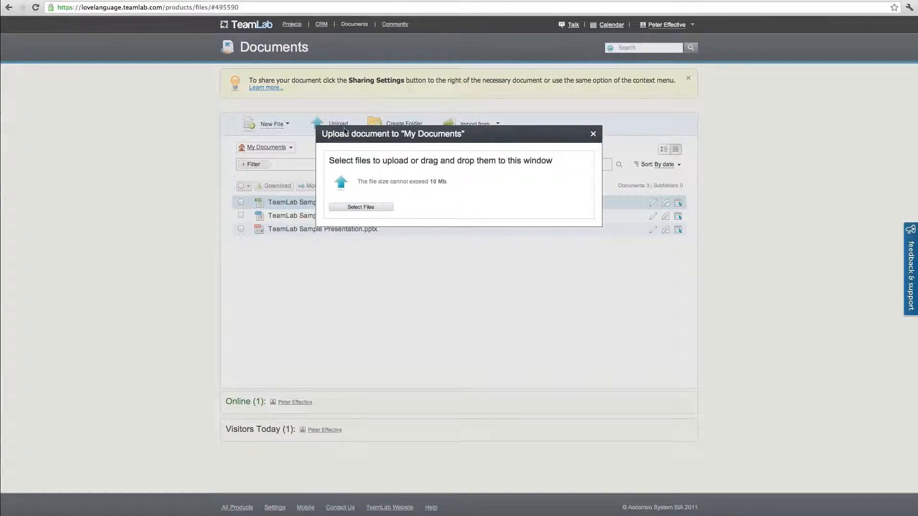
{"action": "left_click", "coordinate": [593, 134]}
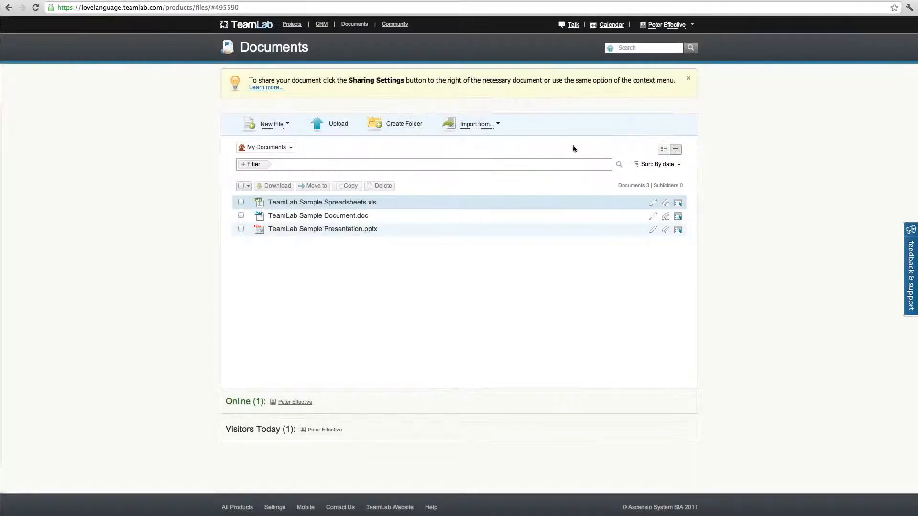
{"action": "left_click", "coordinate": [403, 125]}
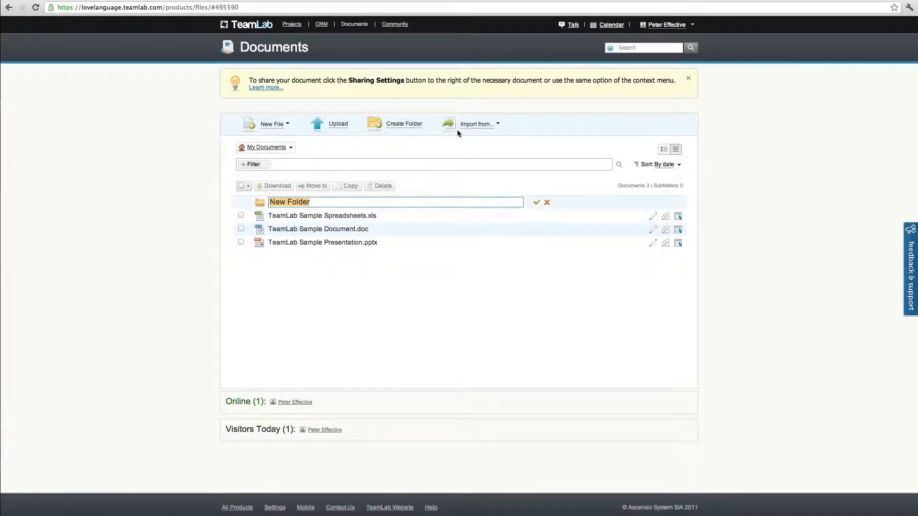
{"action": "left_click", "coordinate": [475, 124]}
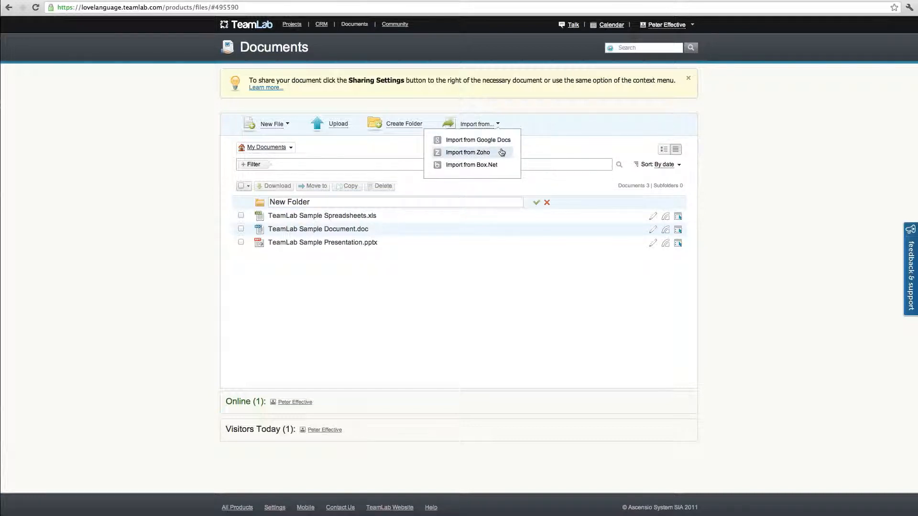
{"action": "left_click", "coordinate": [455, 287]}
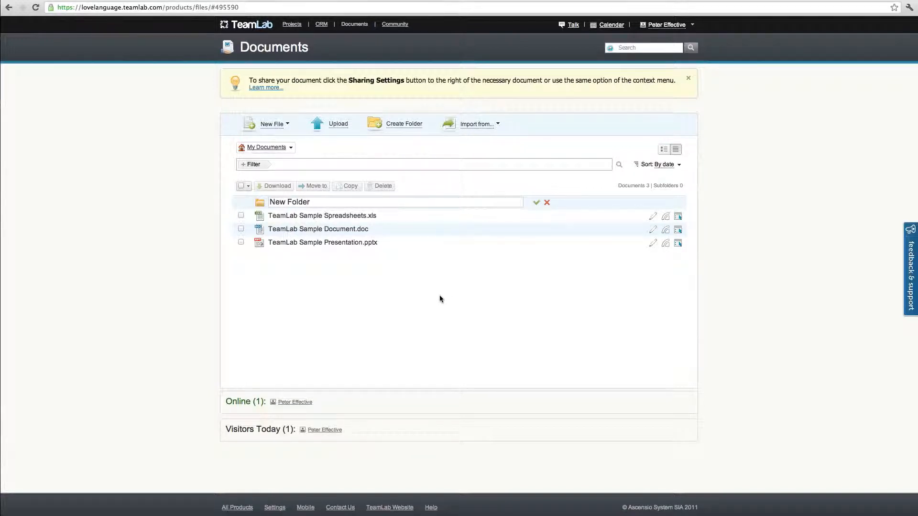
Return to the portal's home page and open the Community module
{"action": "left_click", "coordinate": [254, 29]}
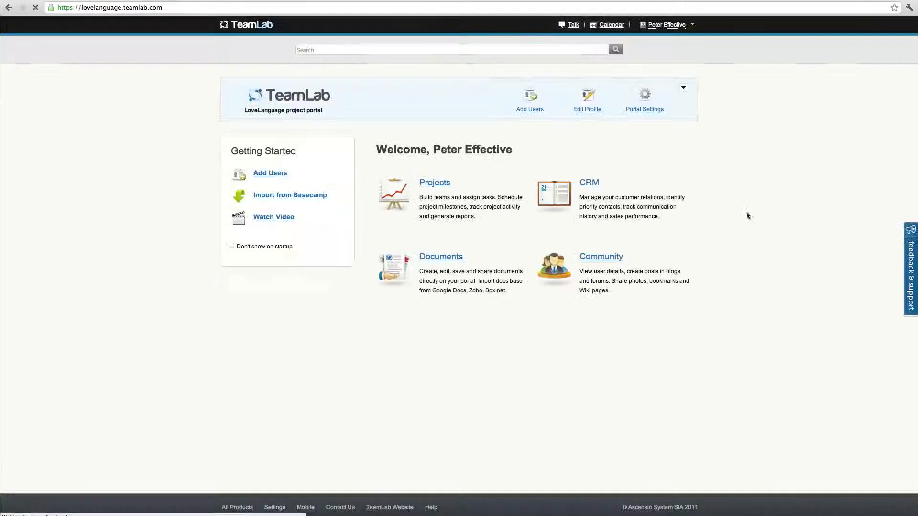
{"action": "left_click", "coordinate": [615, 258]}
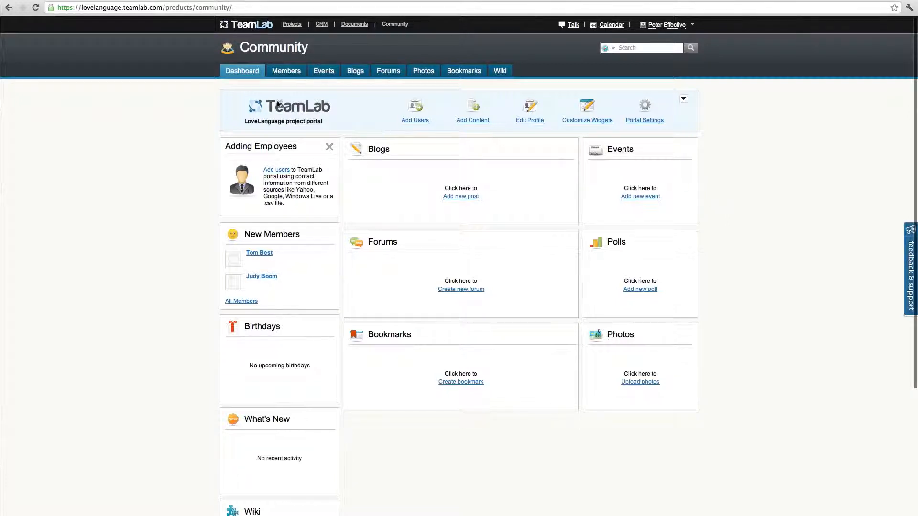
Open the Community members page and examine the form for adding a group, leaving it without creating one
{"action": "left_click", "coordinate": [285, 72]}
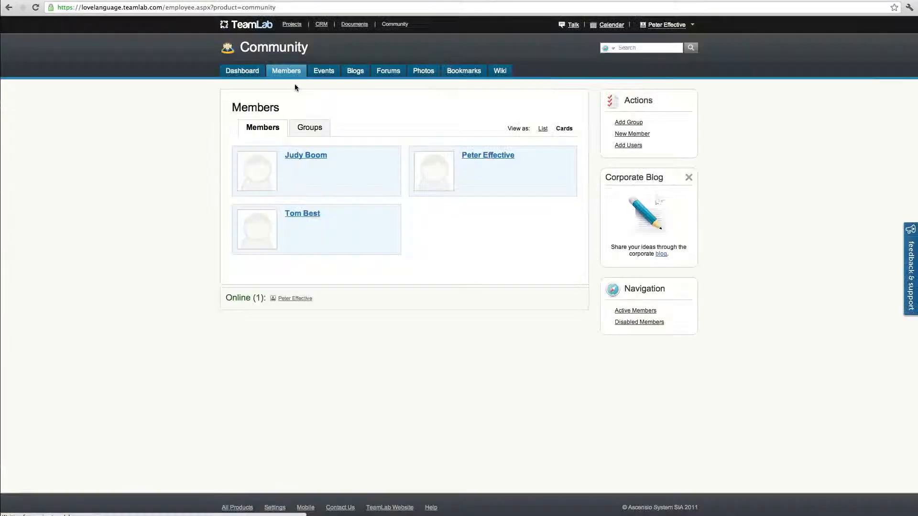
{"action": "left_click", "coordinate": [630, 123]}
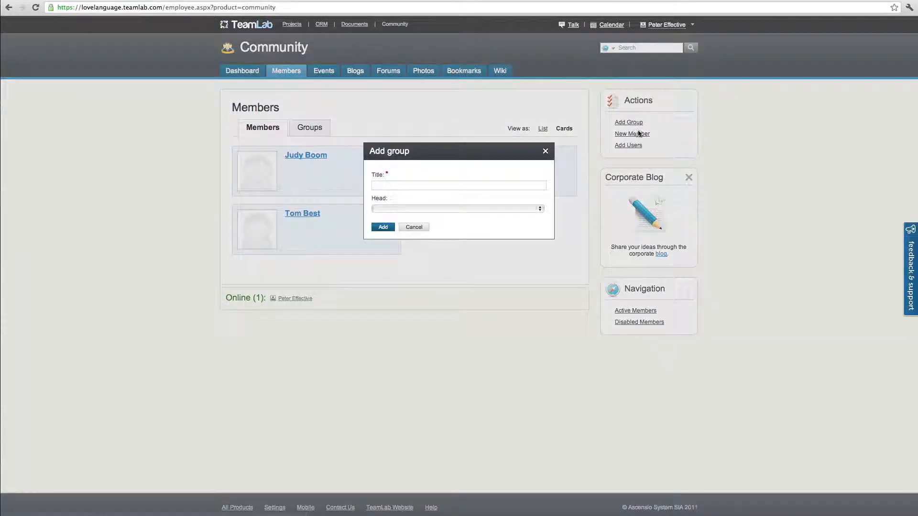
{"action": "left_click", "coordinate": [414, 227]}
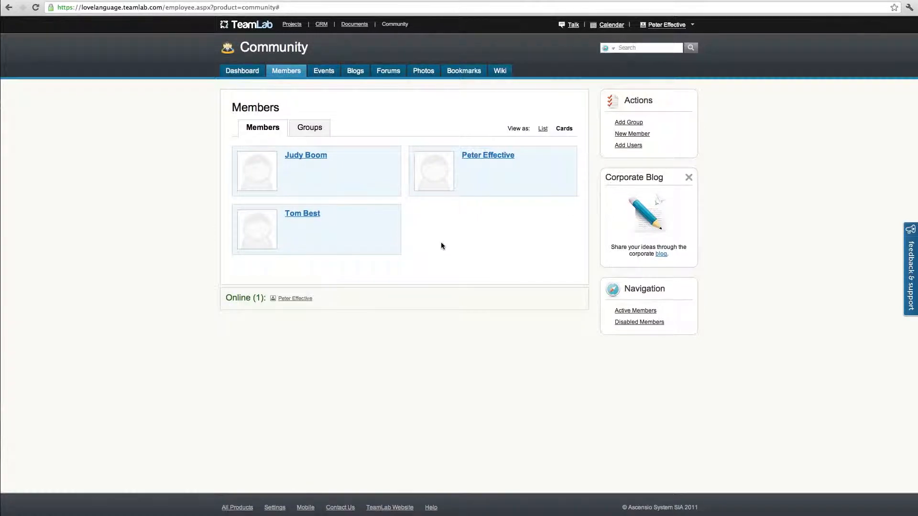
Start the first community event and title it "Project meeting...."
{"action": "left_click", "coordinate": [324, 72]}
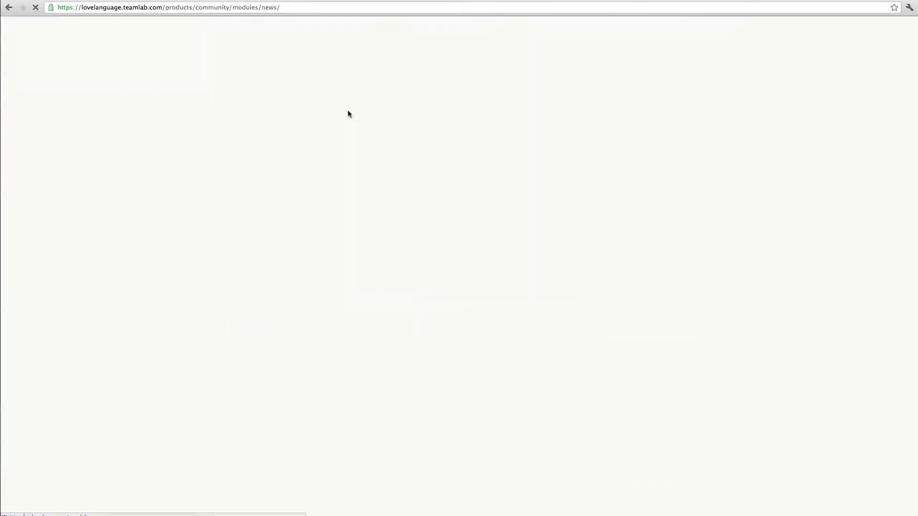
{"action": "left_click", "coordinate": [412, 200]}
{"action": "left_click", "coordinate": [315, 151]}
{"action": "type", "text": "Proje"}
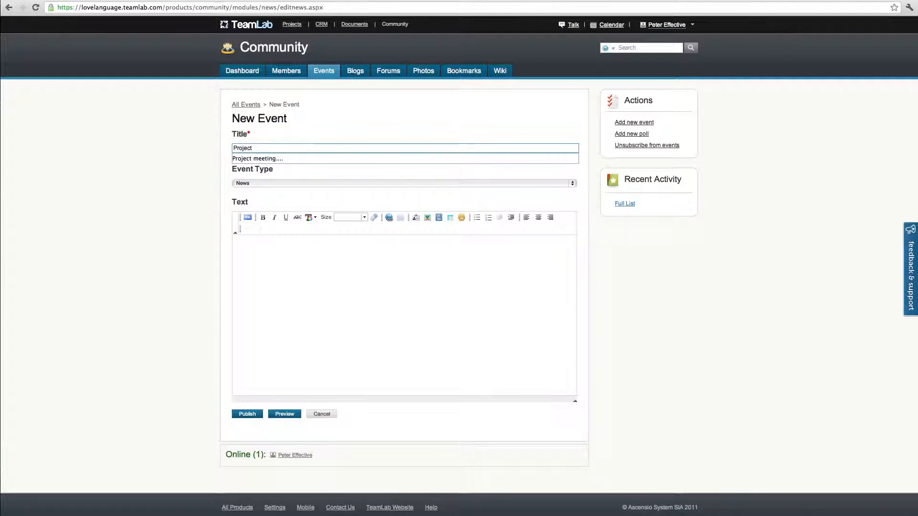
{"action": "type", "text": "ct"}
{"action": "key", "text": "Down"}
{"action": "key", "text": "Return"}
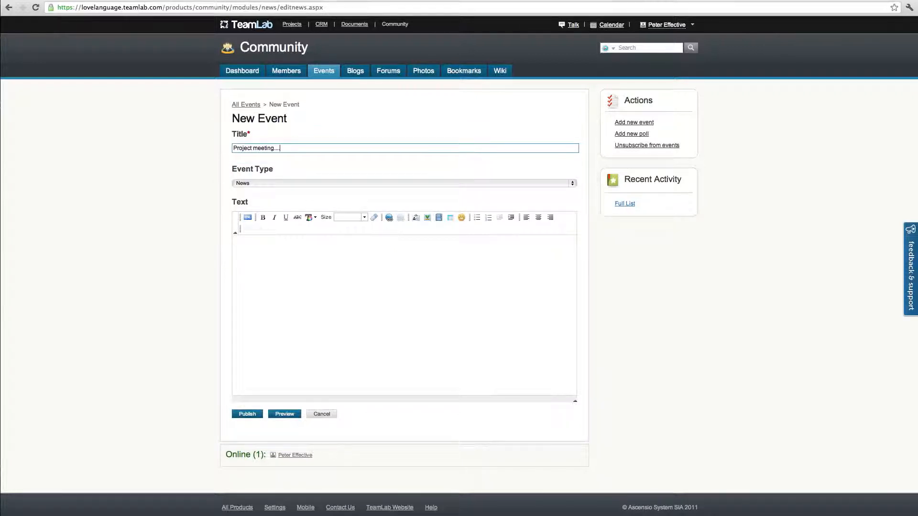
Set the event type to Orders, fill the body with the copied lorem ipsum text and publish the event
{"action": "left_click", "coordinate": [246, 184]}
{"action": "left_click", "coordinate": [247, 195]}
{"action": "left_click", "coordinate": [270, 257]}
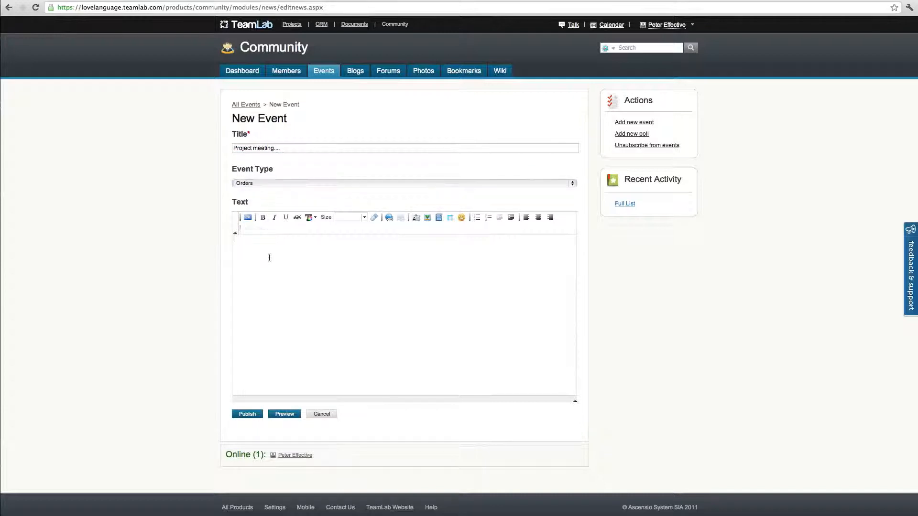
{"action": "key", "text": "super+v"}
{"action": "left_click", "coordinate": [247, 414]}
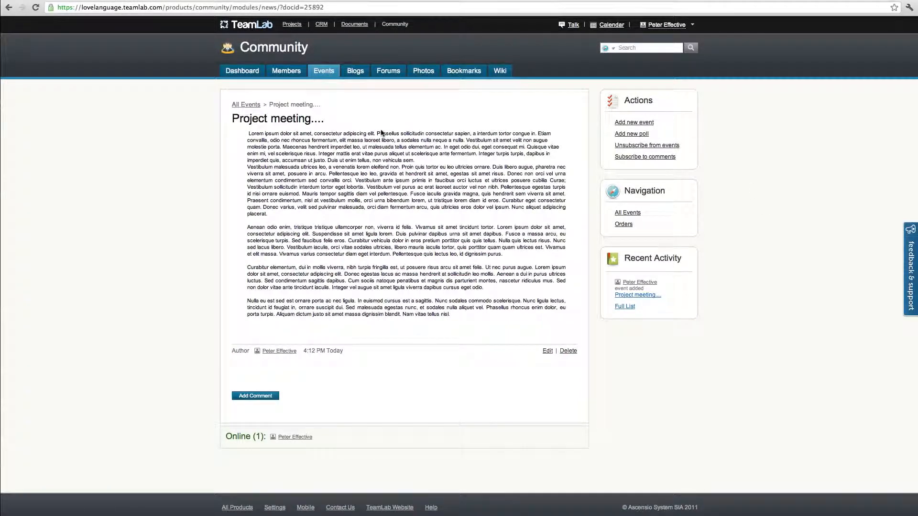
Start a new blog post titled "This is a first blog post....." with the copied lorem ipsum text as its body
{"action": "left_click", "coordinate": [355, 73]}
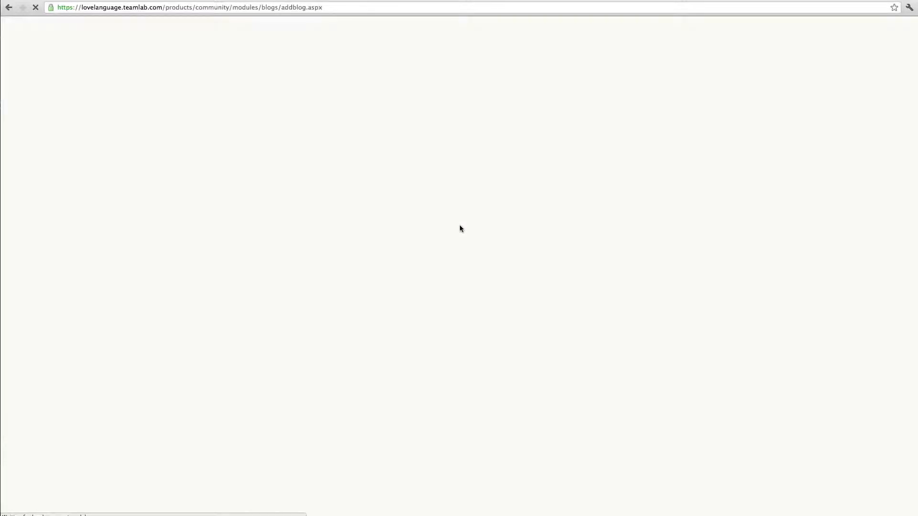
{"action": "left_click", "coordinate": [304, 138]}
{"action": "type", "text": "This"}
{"action": "key", "text": "Down"}
{"action": "key", "text": "Return"}
{"action": "left_click", "coordinate": [267, 204]}
{"action": "key", "text": "super+v"}
Italicize the blog post's paragraph beginning "Aenean odio enim" and underline "vehicula sem." in the first paragraph
{"action": "left_click_drag", "start_coordinate": [234, 251], "coordinate": [387, 278]}
{"action": "left_click", "coordinate": [274, 164]}
{"action": "left_click", "coordinate": [361, 265]}
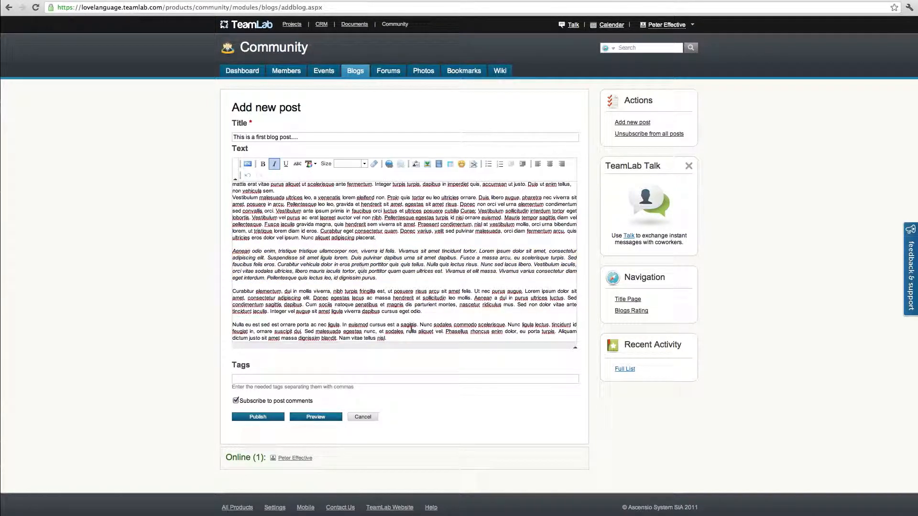
{"action": "left_click_drag", "start_coordinate": [278, 191], "coordinate": [240, 191]}
{"action": "left_click", "coordinate": [286, 164]}
Make "Cum sociis natoque penatibus" bold in the blog post and publish it
{"action": "left_click_drag", "start_coordinate": [304, 306], "coordinate": [380, 306]}
{"action": "left_click", "coordinate": [263, 164]}
{"action": "left_click", "coordinate": [423, 279]}
{"action": "left_click", "coordinate": [258, 418]}
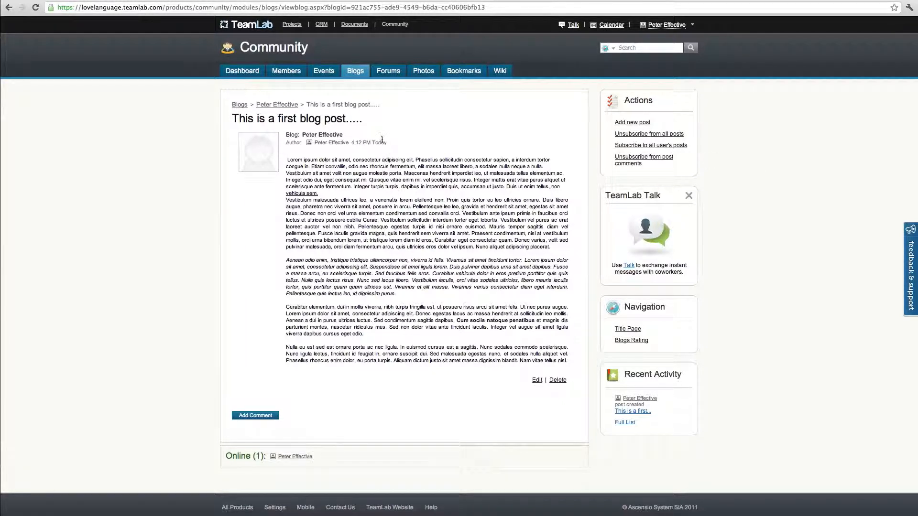
Create the first forum, named "Lovelanguage....", in a new category titled "Sample title"
{"action": "left_click", "coordinate": [385, 73]}
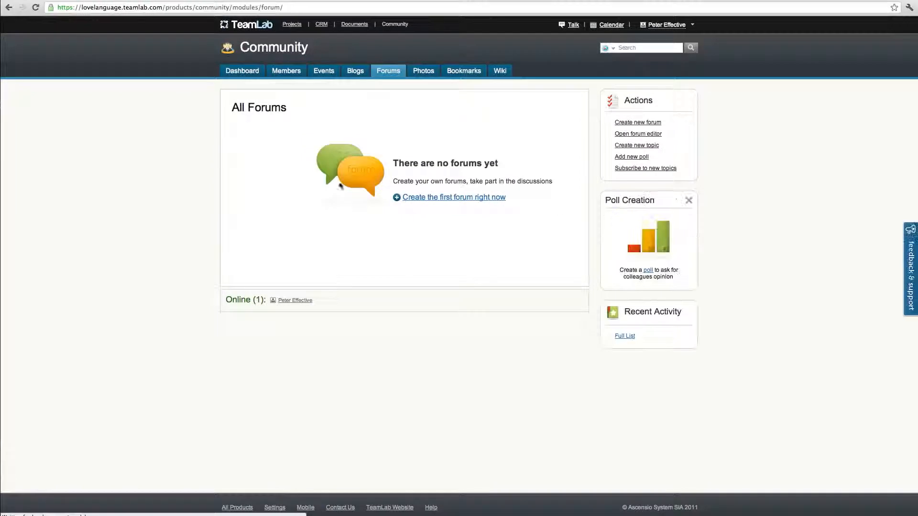
{"action": "left_click", "coordinate": [423, 197]}
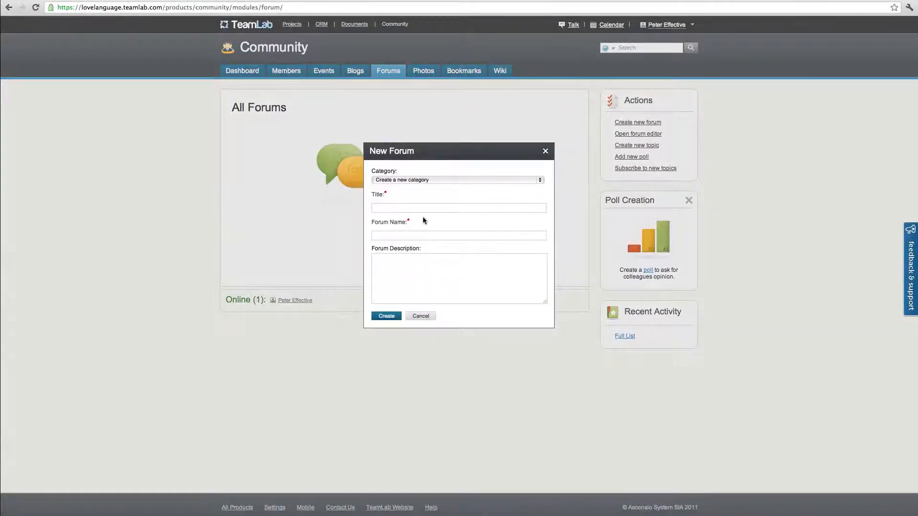
{"action": "left_click", "coordinate": [415, 208]}
{"action": "type", "text": "Sample title"}
{"action": "key", "text": "Tab"}
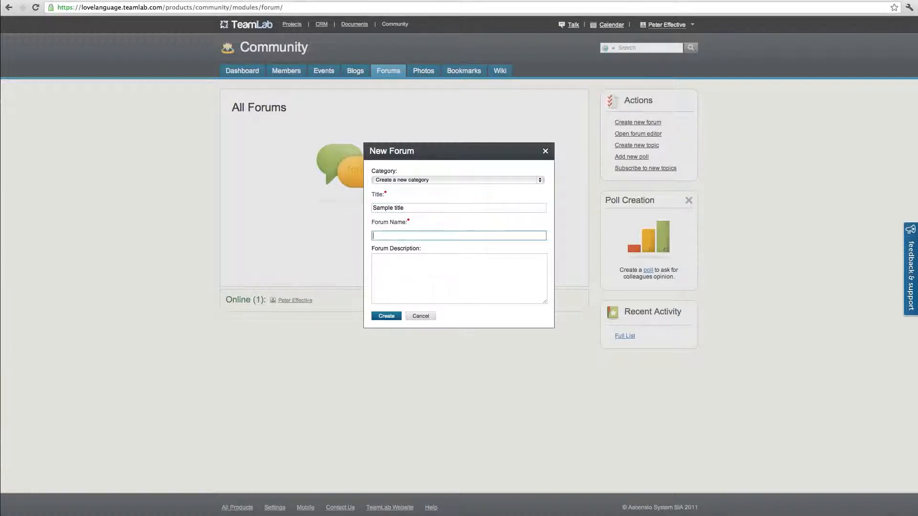
{"action": "type", "text": "Lovelanguage...."}
{"action": "left_click", "coordinate": [386, 316]}
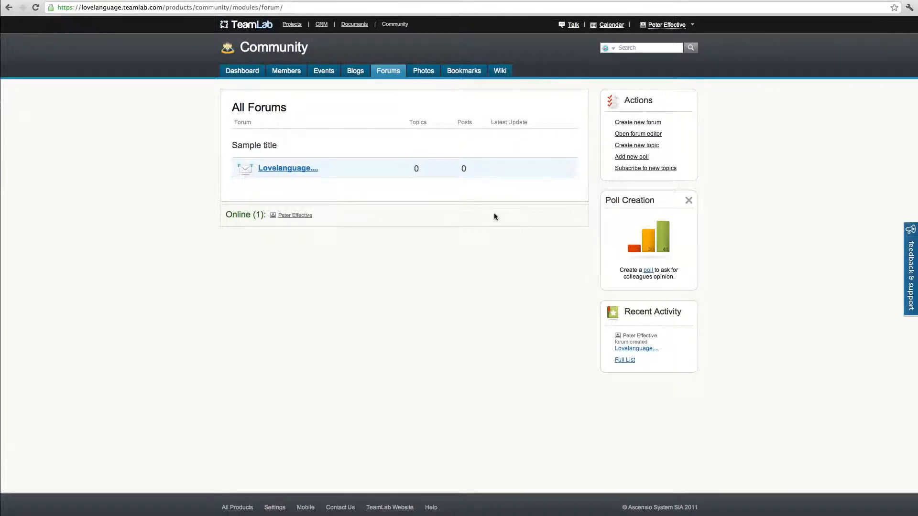
{"action": "left_click", "coordinate": [423, 71]}
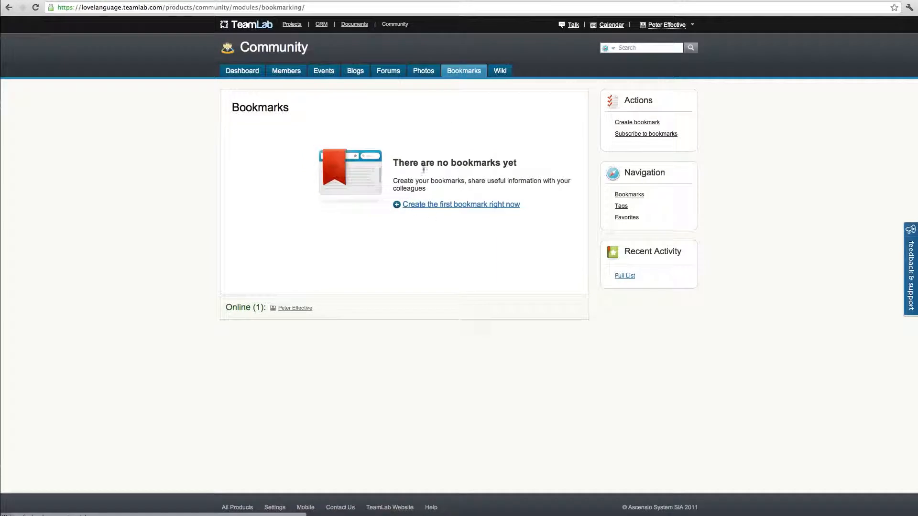
{"action": "left_click", "coordinate": [432, 205]}
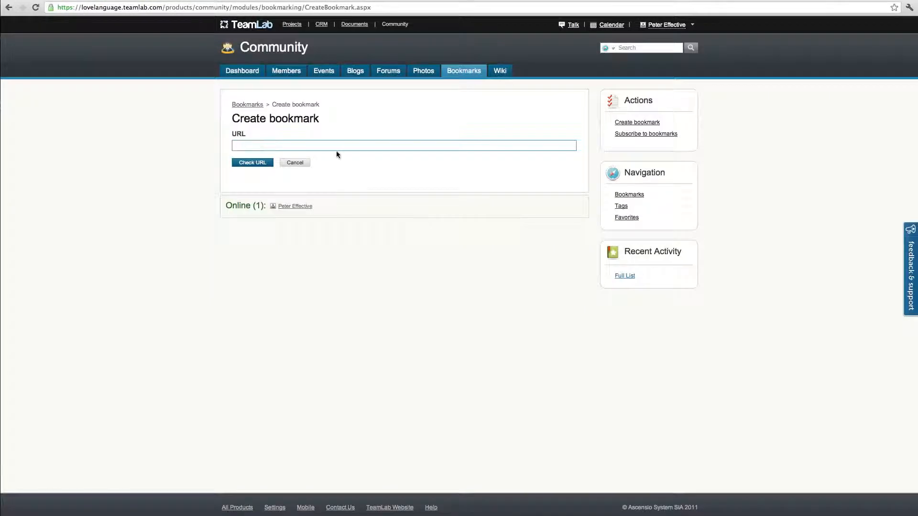
{"action": "type", "text": "www.love-language-more.eu"}
{"action": "left_click", "coordinate": [261, 165]}
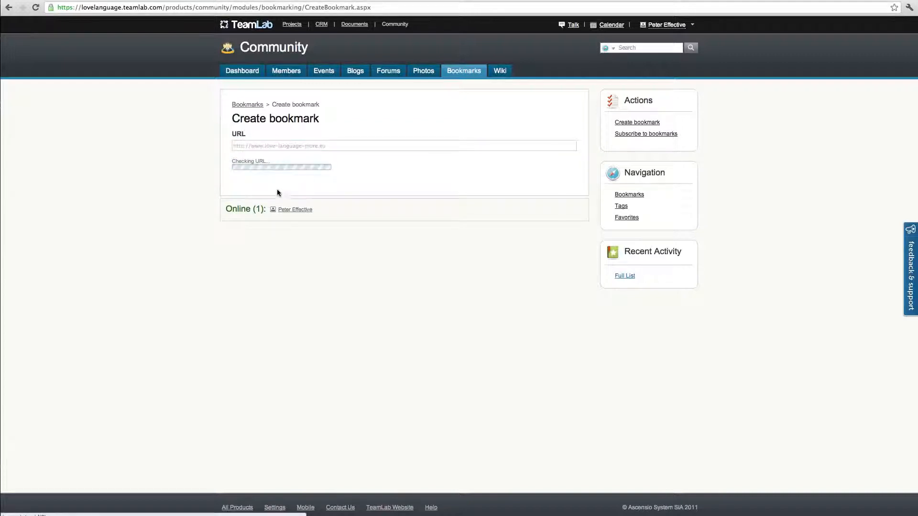
Describe the bookmark as "this is a project homepage....", tag it "homepage" and save it
{"action": "left_click", "coordinate": [319, 197]}
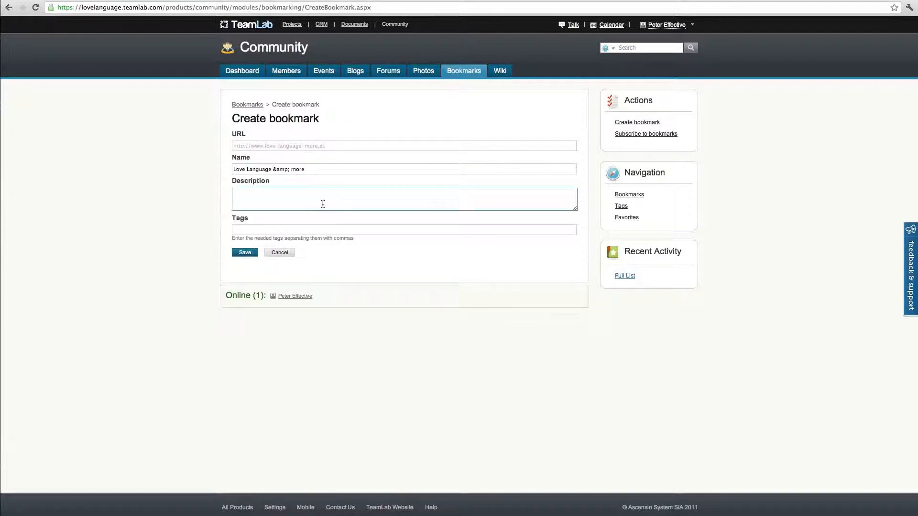
{"action": "type", "text": "this is a "}
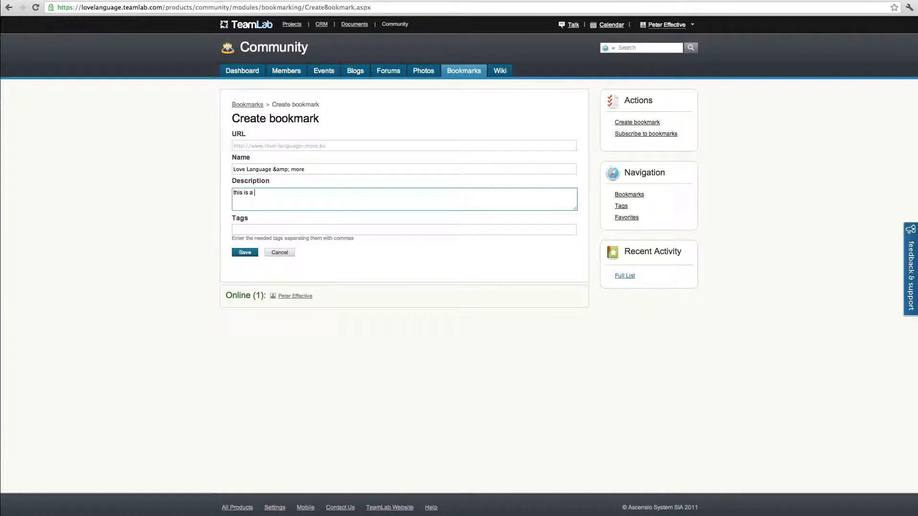
{"action": "type", "text": "project homepage...."}
{"action": "left_click", "coordinate": [241, 228]}
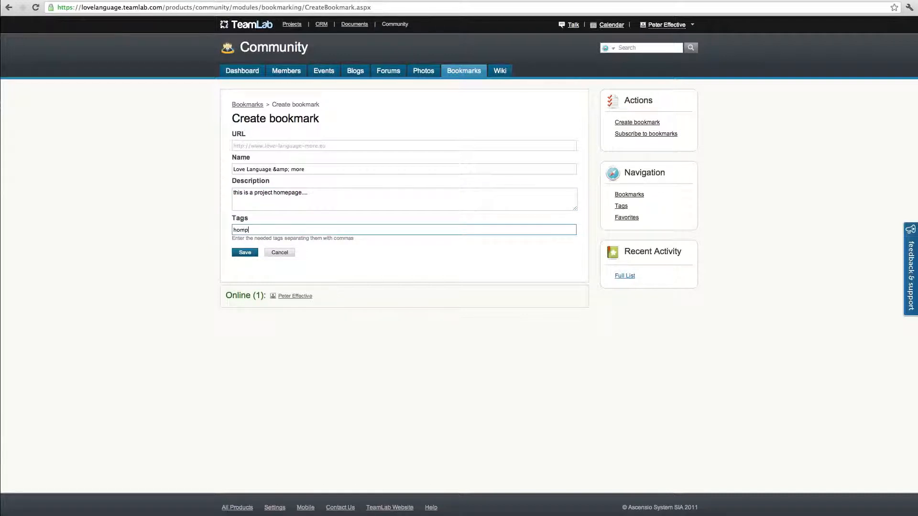
{"action": "type", "text": "homepage"}
{"action": "left_click", "coordinate": [233, 254]}
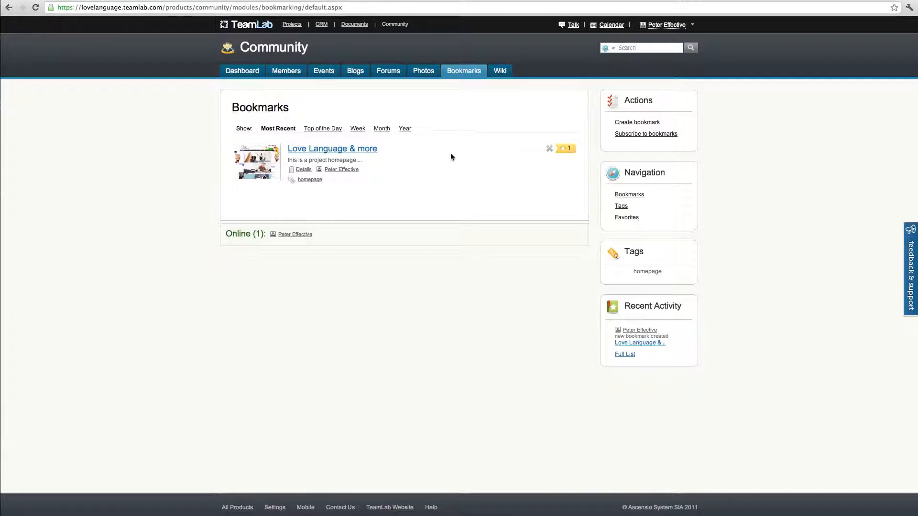
Edit the wiki's Home page and replace all of its content with the copied lorem ipsum text
{"action": "left_click", "coordinate": [499, 73]}
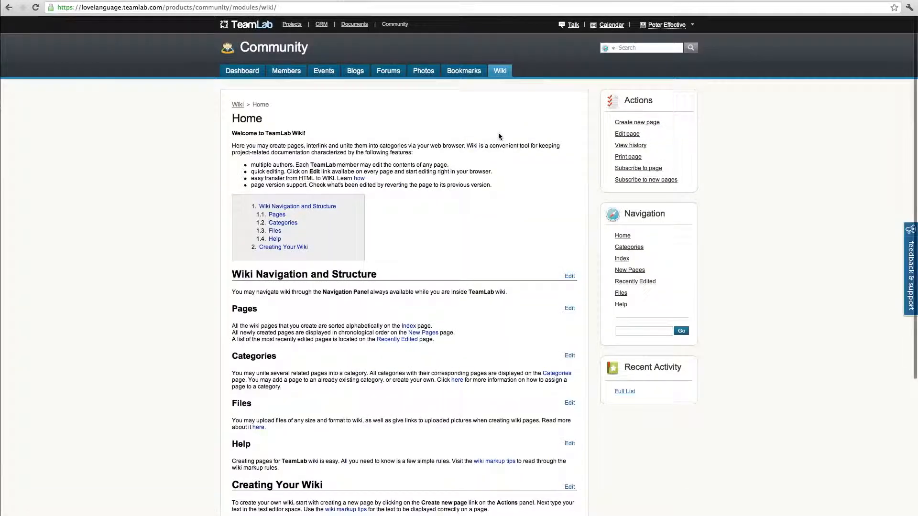
{"action": "left_click", "coordinate": [625, 135]}
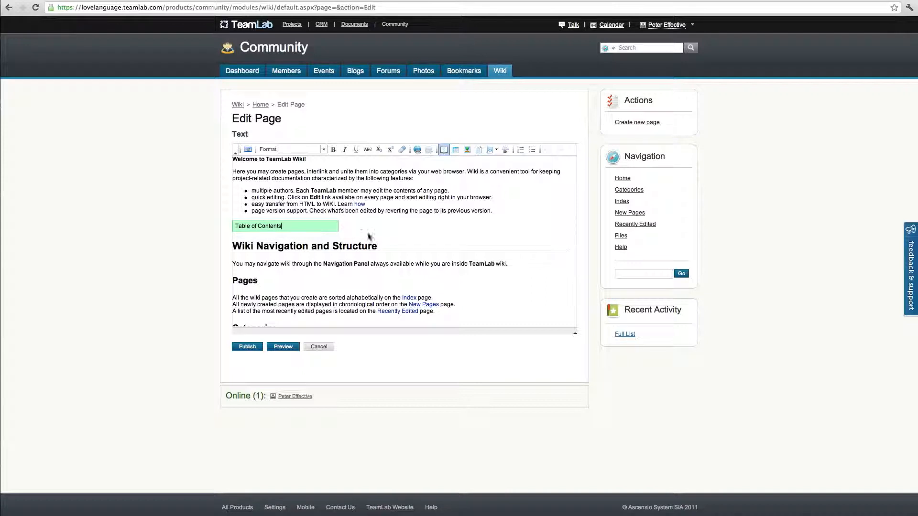
{"action": "key", "text": "ctrl+a"}
{"action": "key", "text": "Delete"}
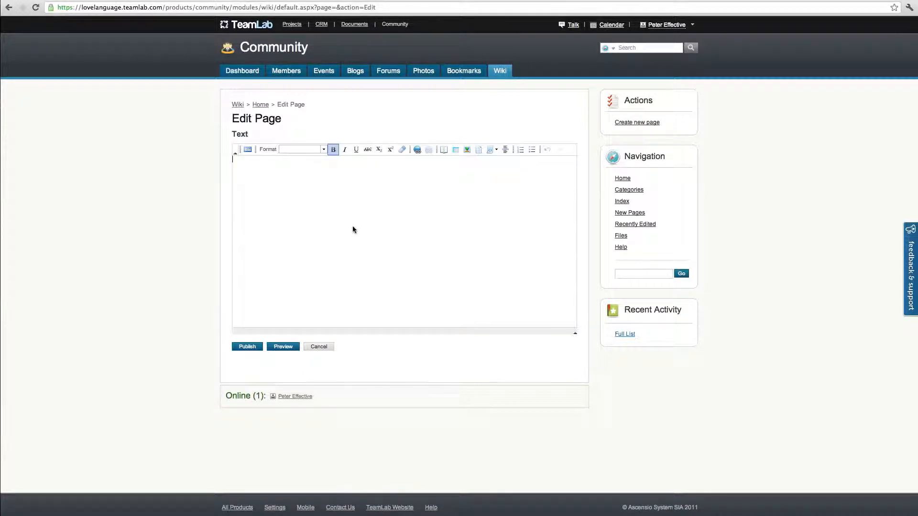
{"action": "key", "text": "ctrl+v"}
Bold most of the wiki paragraph beginning "Vestibulum malesuada", and italicize and underline the paragraph beginning "Curabitur elementum"
{"action": "left_click_drag", "start_coordinate": [349, 222], "coordinate": [224, 179]}
{"action": "left_click", "coordinate": [334, 150]}
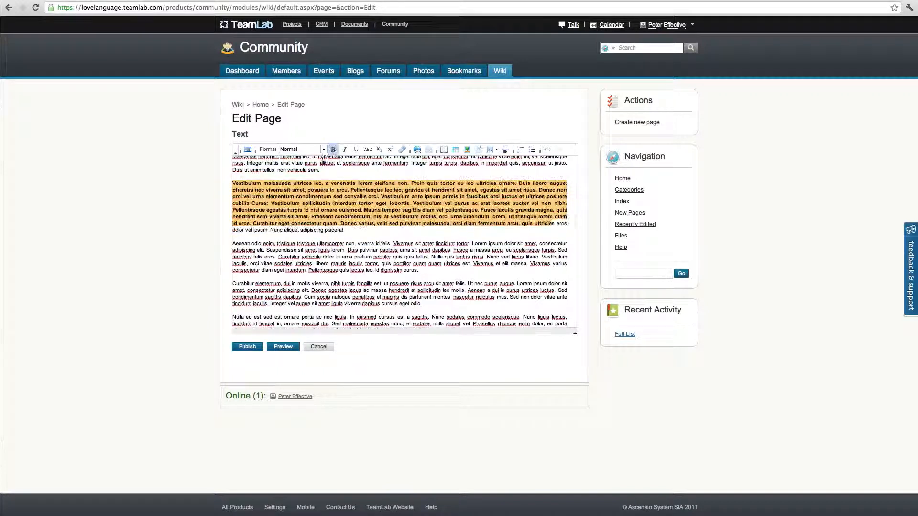
{"action": "left_click", "coordinate": [357, 203]}
{"action": "left_click_drag", "start_coordinate": [232, 285], "coordinate": [422, 304]}
{"action": "left_click", "coordinate": [344, 150]}
{"action": "left_click", "coordinate": [356, 149]}
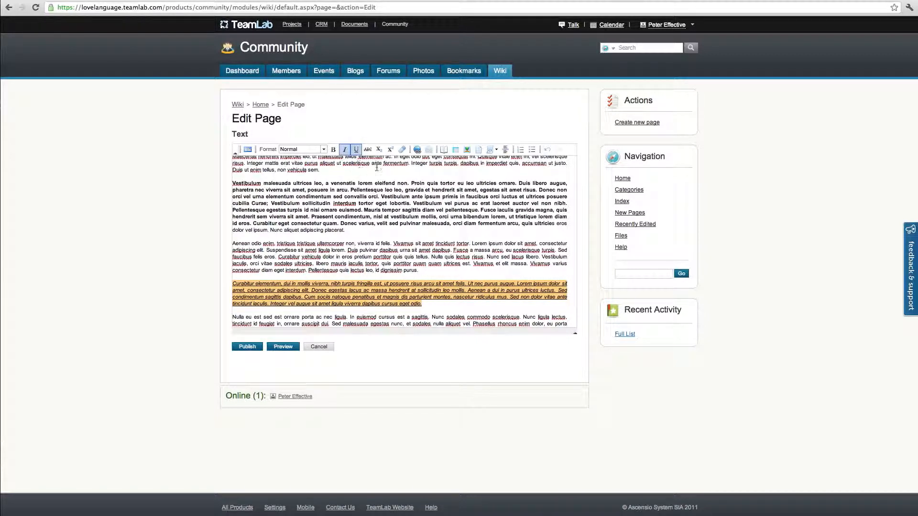
Format the "Curabitur elementum" paragraph as Heading 1 and publish the wiki Home page
{"action": "left_click", "coordinate": [324, 149]}
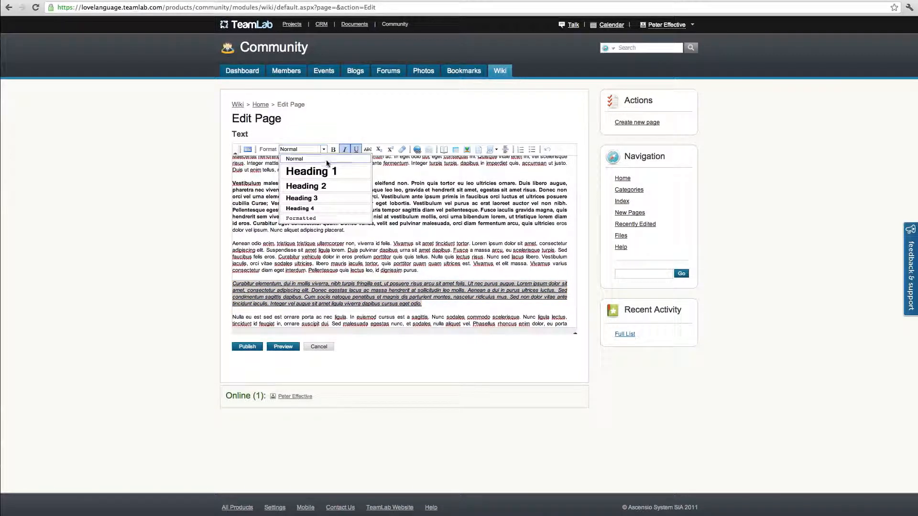
{"action": "left_click", "coordinate": [315, 171]}
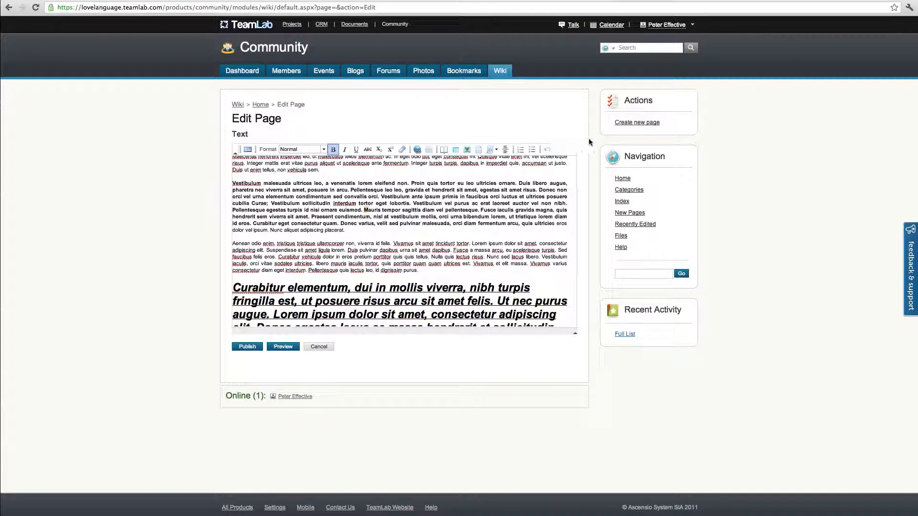
{"action": "left_click", "coordinate": [247, 347]}
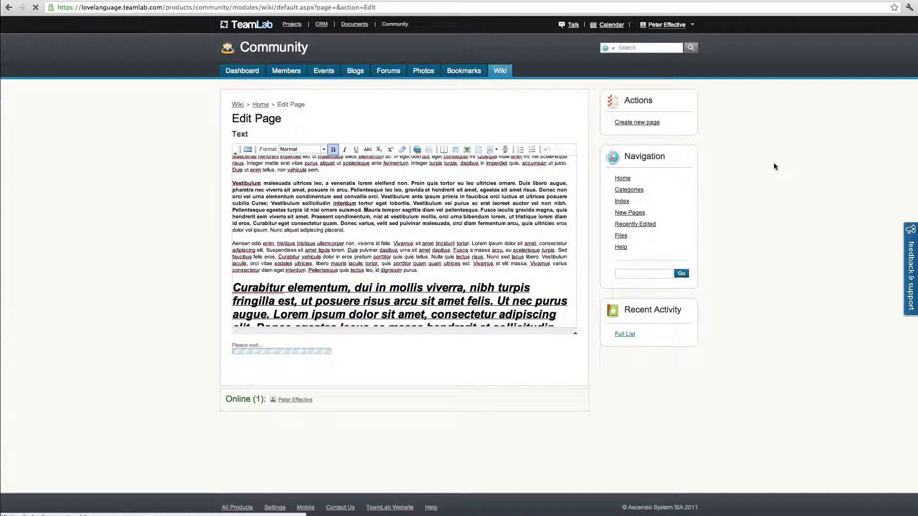
{"action": "left_click", "coordinate": [498, 79]}
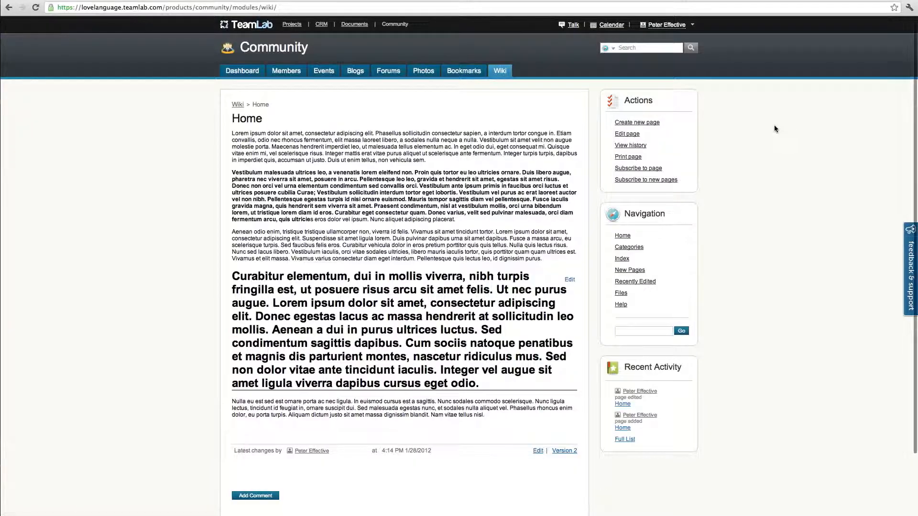
{"action": "scroll", "coordinate": [440, 218], "scroll_direction": "down", "scroll_amount": 3}
{"action": "scroll", "coordinate": [443, 168], "scroll_direction": "up", "scroll_amount": 3}
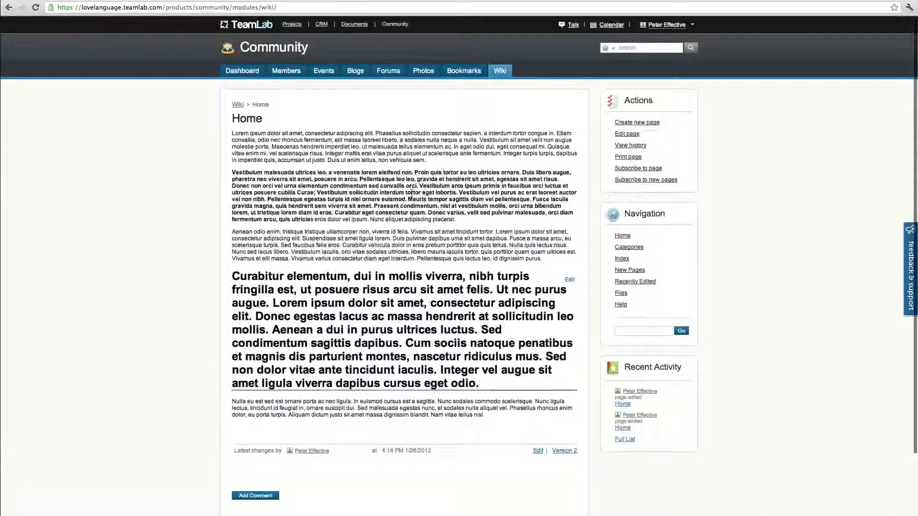
Return to the Community dashboard and review its blog, event, forum, bookmark, recent activity and wiki widgets
{"action": "left_click", "coordinate": [243, 71]}
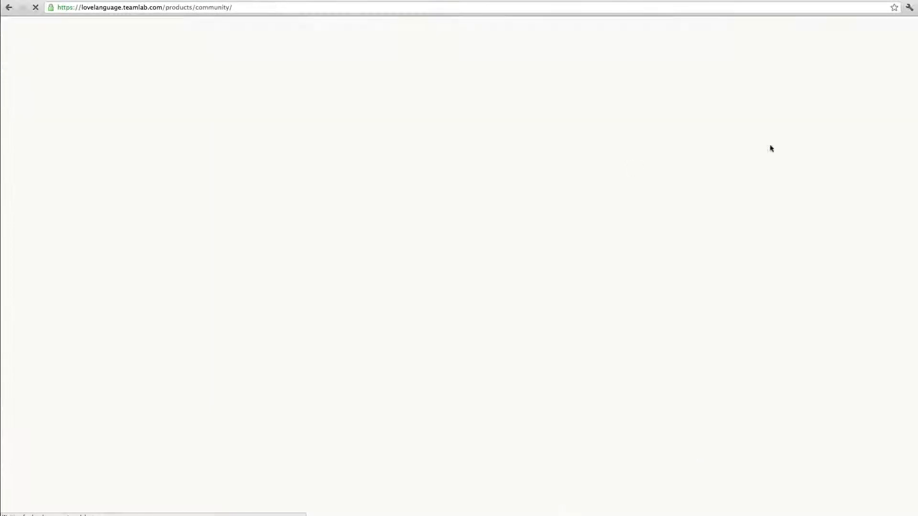
{"action": "scroll", "coordinate": [793, 148], "scroll_direction": "down", "scroll_amount": 3}
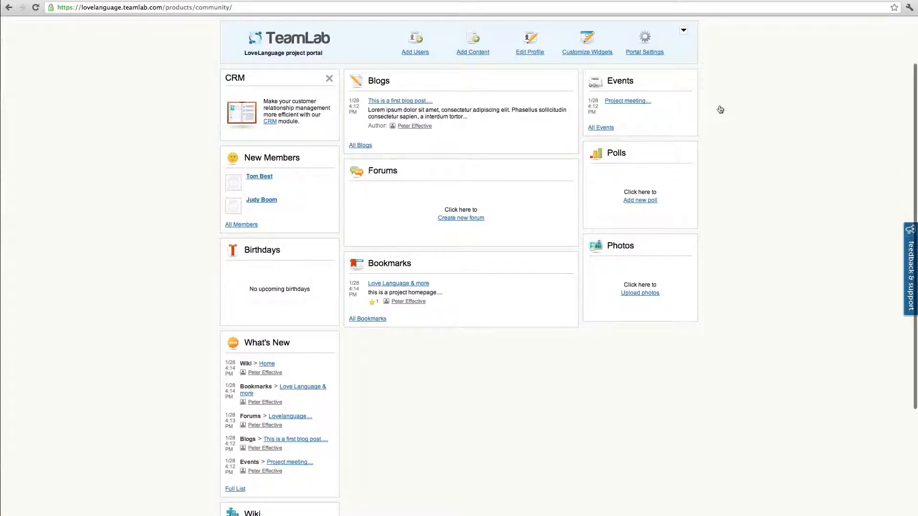
{"action": "scroll", "coordinate": [717, 110], "scroll_direction": "down", "scroll_amount": 1}
{"action": "scroll", "coordinate": [720, 125], "scroll_direction": "down", "scroll_amount": 1}
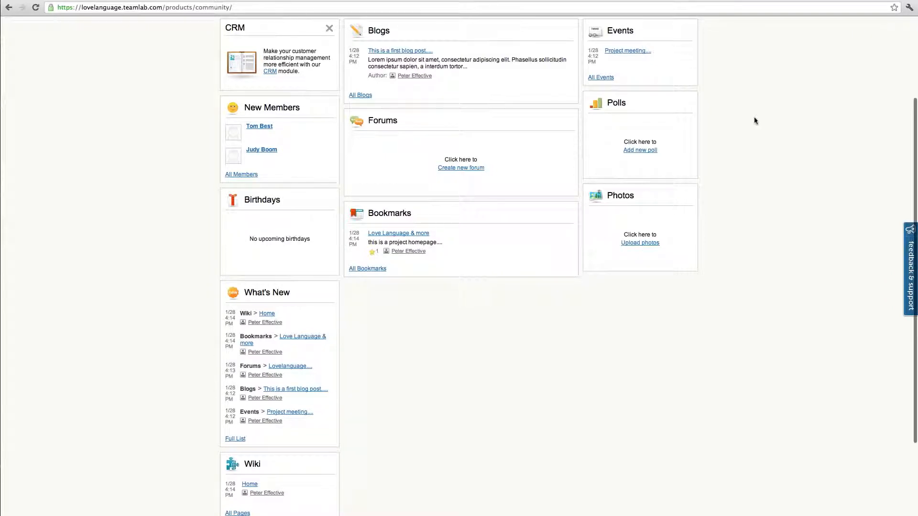
Open Talk, start a chat with the second colleague in the contact list, and send a "hi" greeting with the contact's first name
{"action": "scroll", "coordinate": [761, 130], "scroll_direction": "down", "scroll_amount": 3}
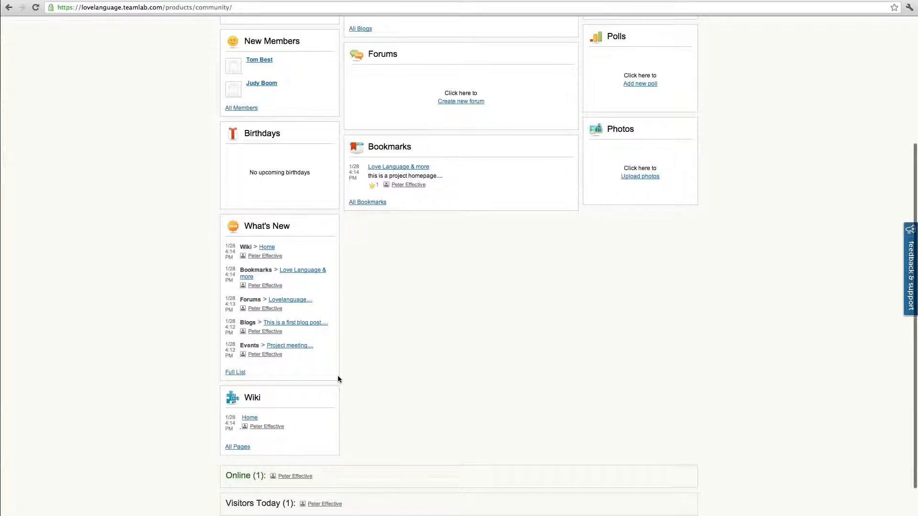
{"action": "scroll", "coordinate": [765, 122], "scroll_direction": "up", "scroll_amount": 5}
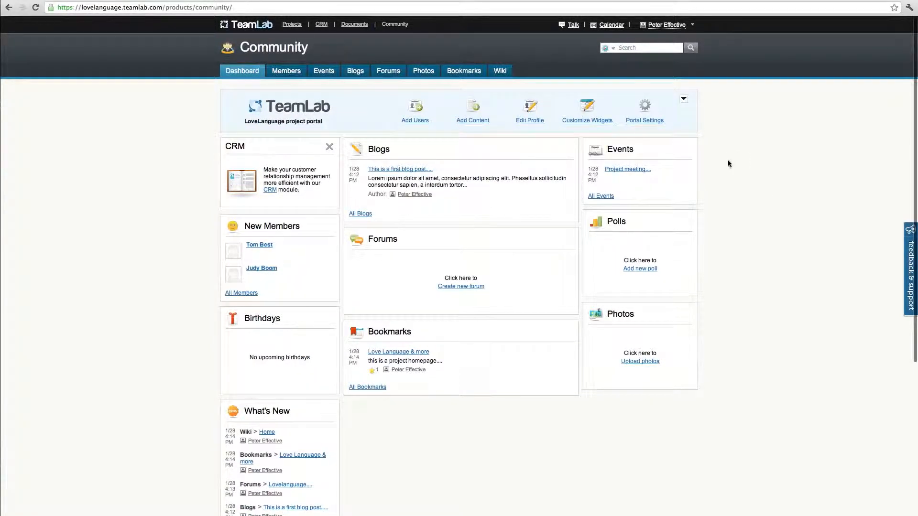
{"action": "left_click", "coordinate": [573, 24]}
{"action": "left_click_drag", "start_coordinate": [373, 0], "coordinate": [549, 57]}
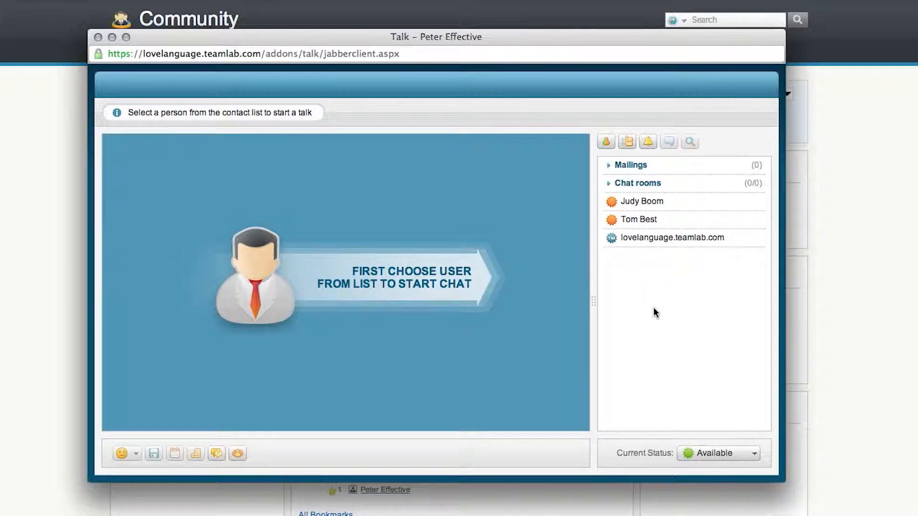
{"action": "left_click", "coordinate": [644, 222]}
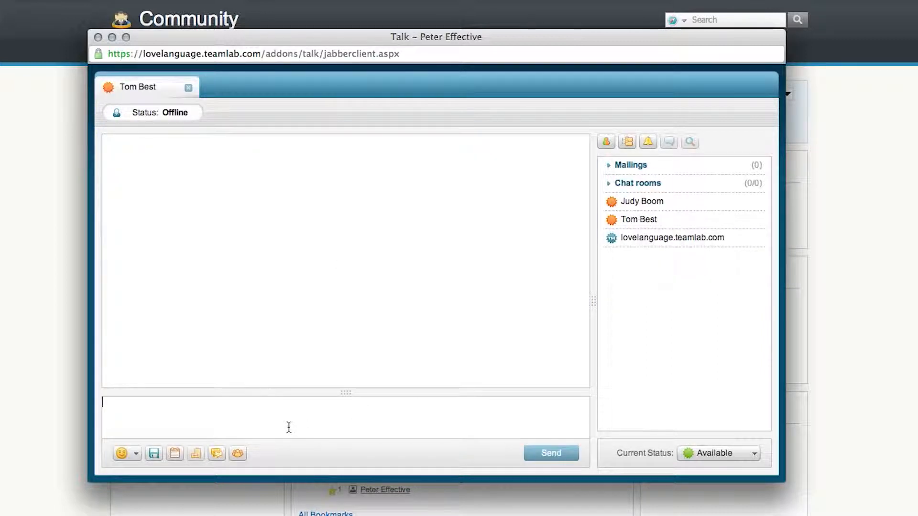
{"action": "type", "text": "hi thom"}
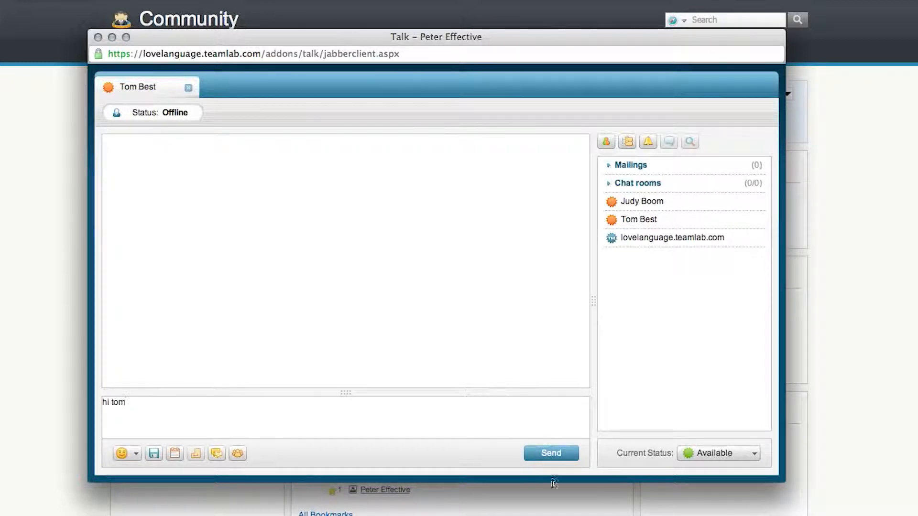
{"action": "left_click", "coordinate": [552, 455]}
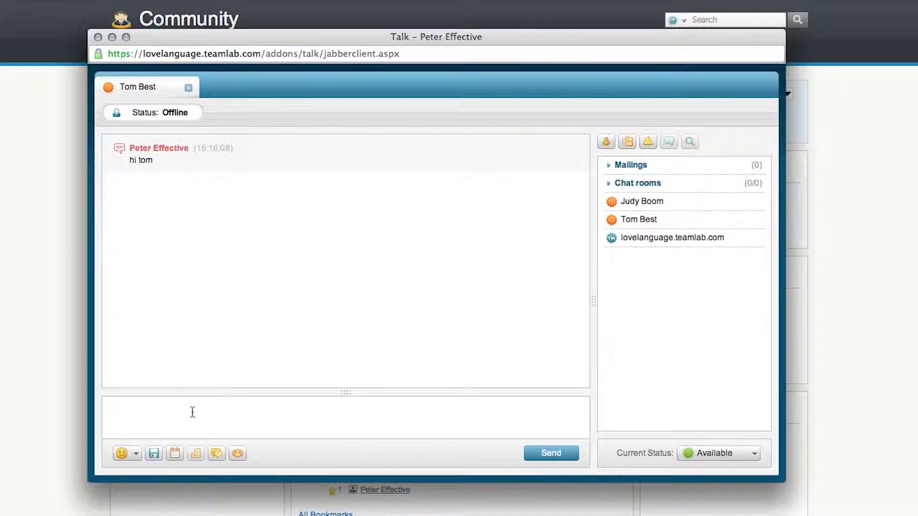
Send the follow-up message "how is it going???" in the same chat and close the Talk window
{"action": "left_click", "coordinate": [204, 402]}
{"action": "type", "text": "how is it going???"}
{"action": "left_click", "coordinate": [552, 454]}
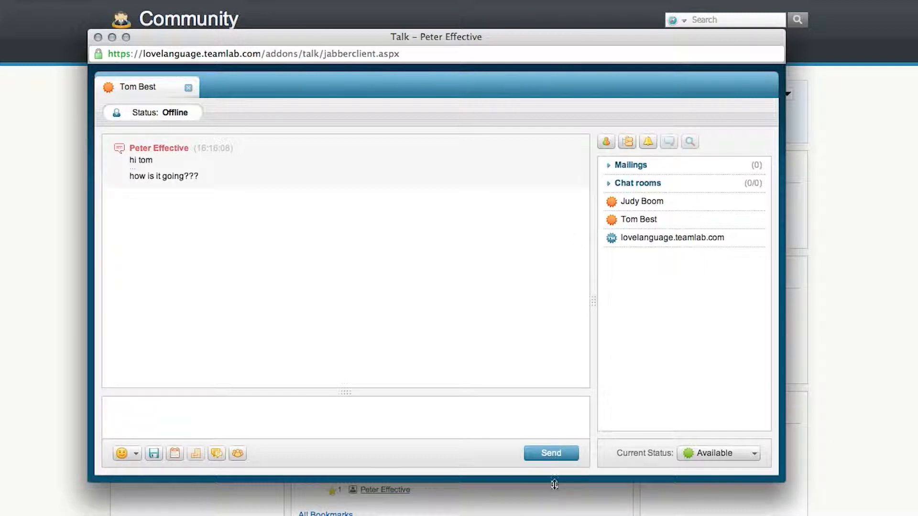
{"action": "left_click", "coordinate": [98, 38]}
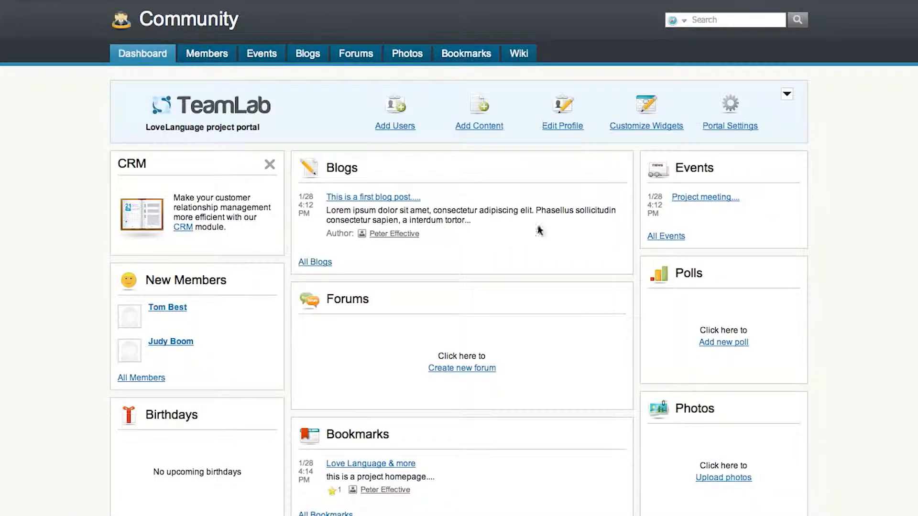
From the portal's start page, open the TeamLab Help Center, look through its user and administrator guides, and return to the portal
{"action": "left_click", "coordinate": [194, 1]}
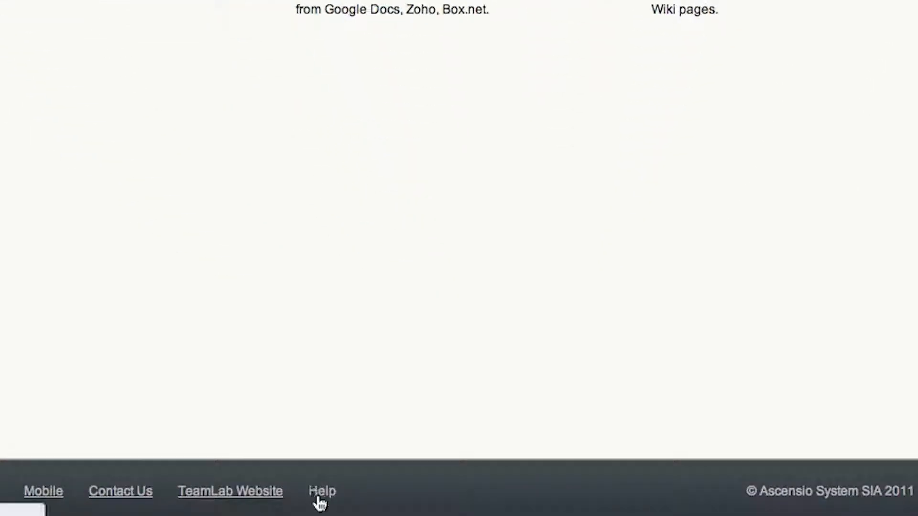
{"action": "left_click", "coordinate": [320, 497]}
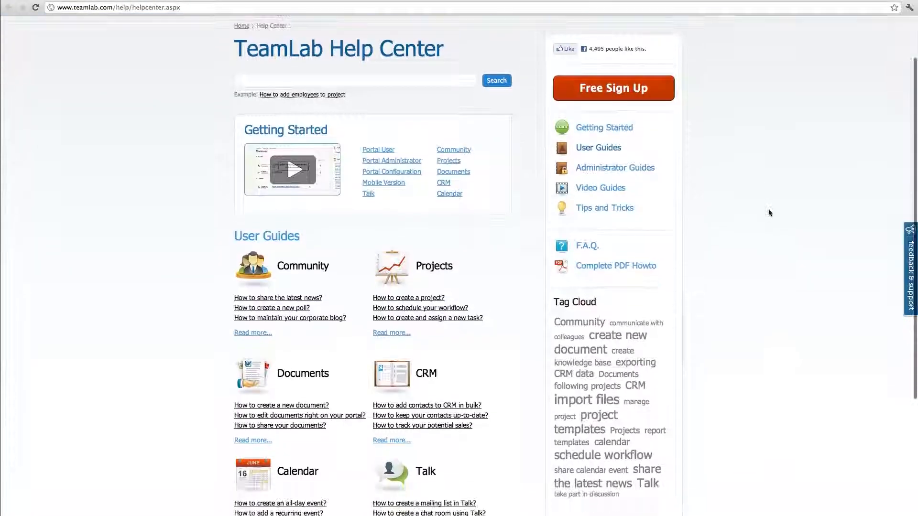
{"action": "scroll", "coordinate": [769, 213], "scroll_direction": "down", "scroll_amount": 5}
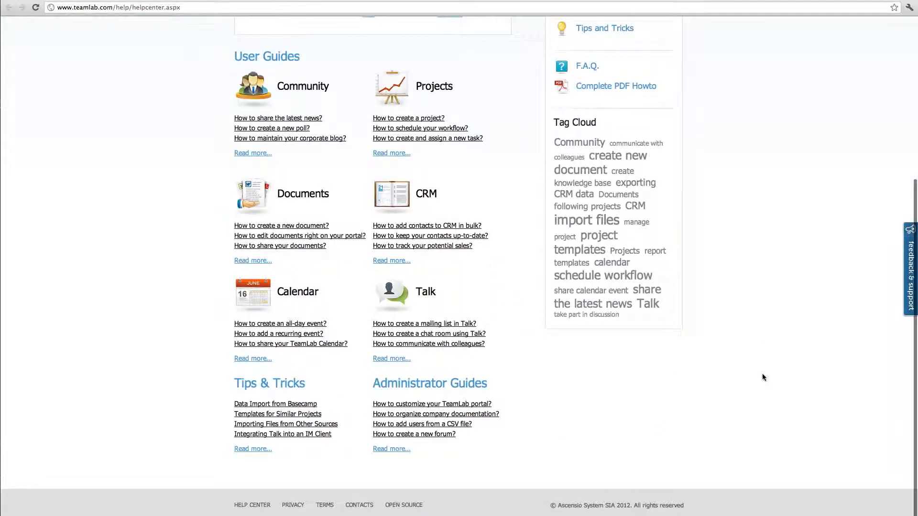
{"action": "scroll", "coordinate": [764, 374], "scroll_direction": "up", "scroll_amount": 6}
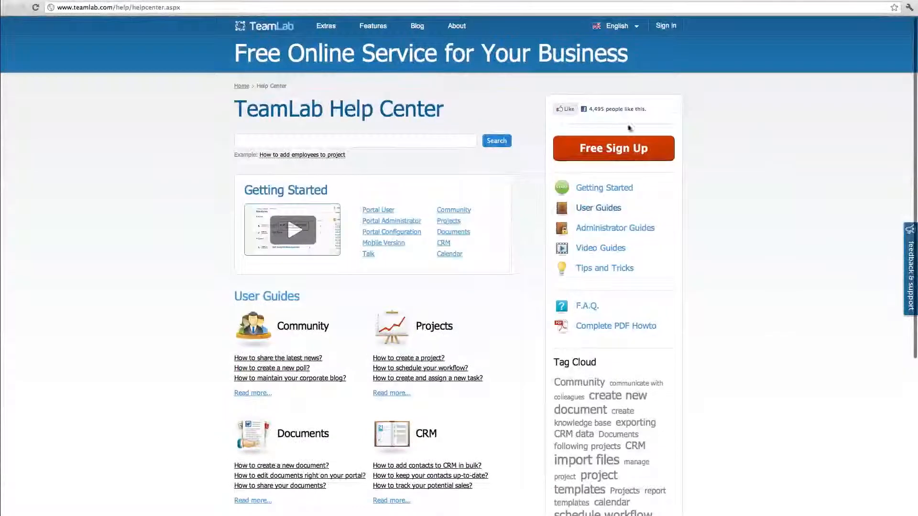
{"action": "left_click", "coordinate": [102, 0]}
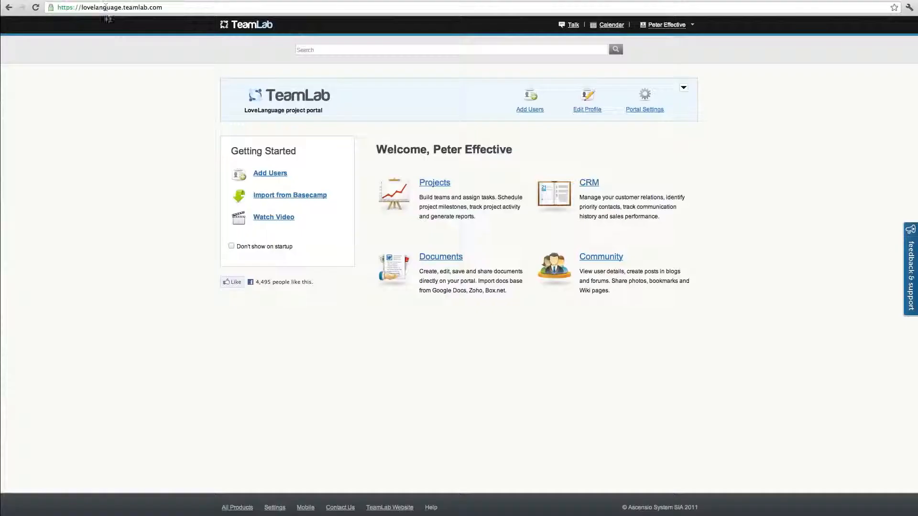